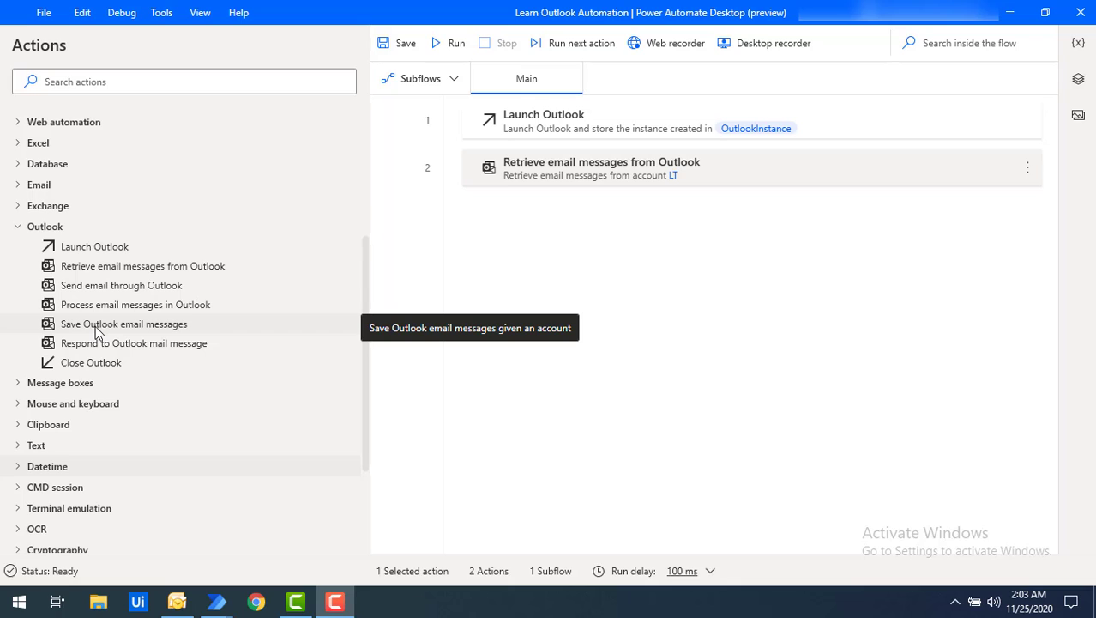
# Add a Save Outlook email messages step for account LT that saves %RetrievedEmails%
pyautogui.moveTo(99, 325); pyautogui.dragTo(600, 280)
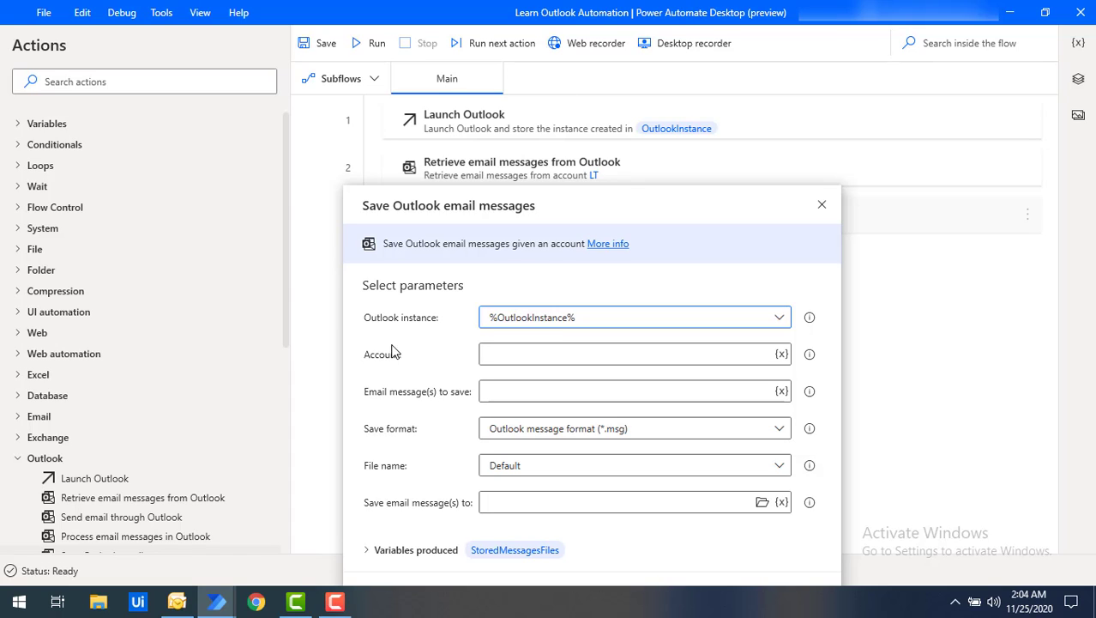
pyautogui.click(493, 357)
pyautogui.write('LT')
pyautogui.click(780, 393)
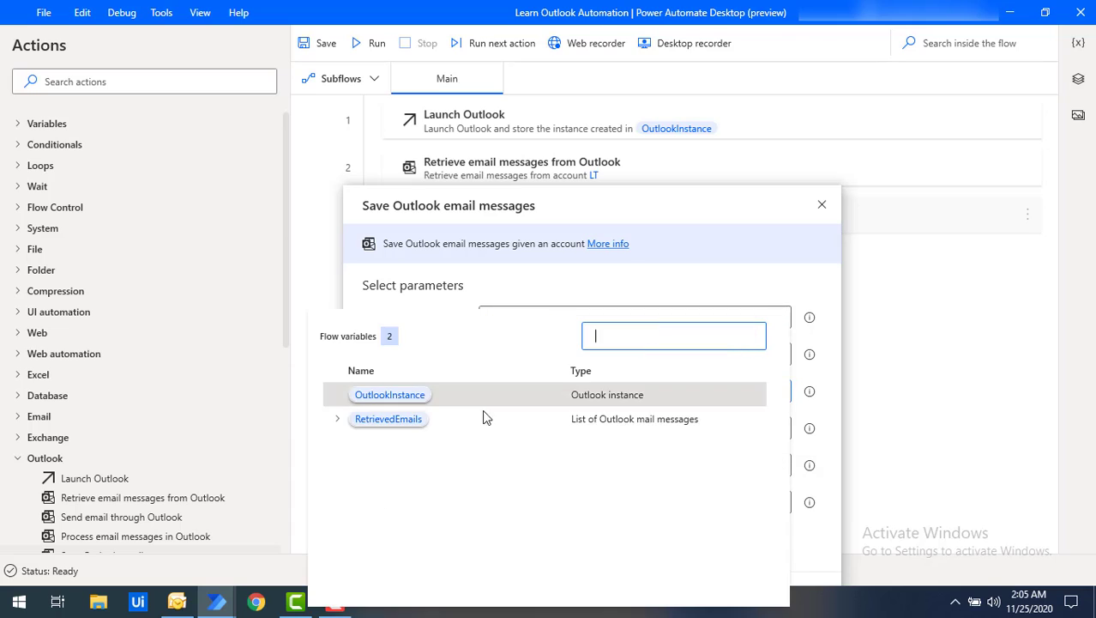
pyautogui.doubleClick(384, 421)
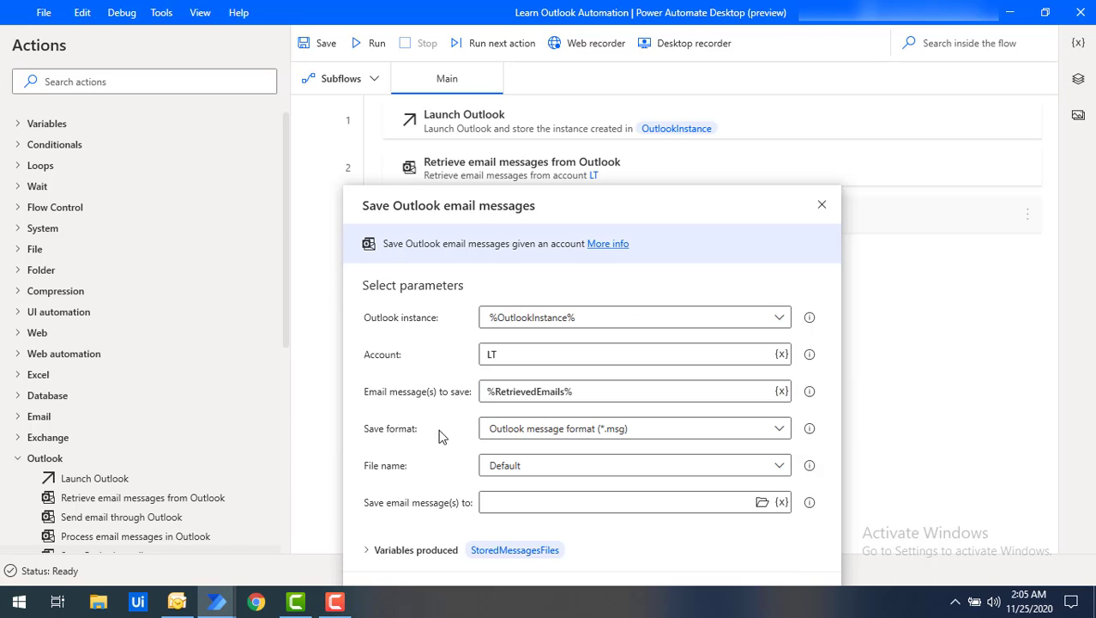
pyautogui.moveTo(459, 214); pyautogui.dragTo(480, 158)
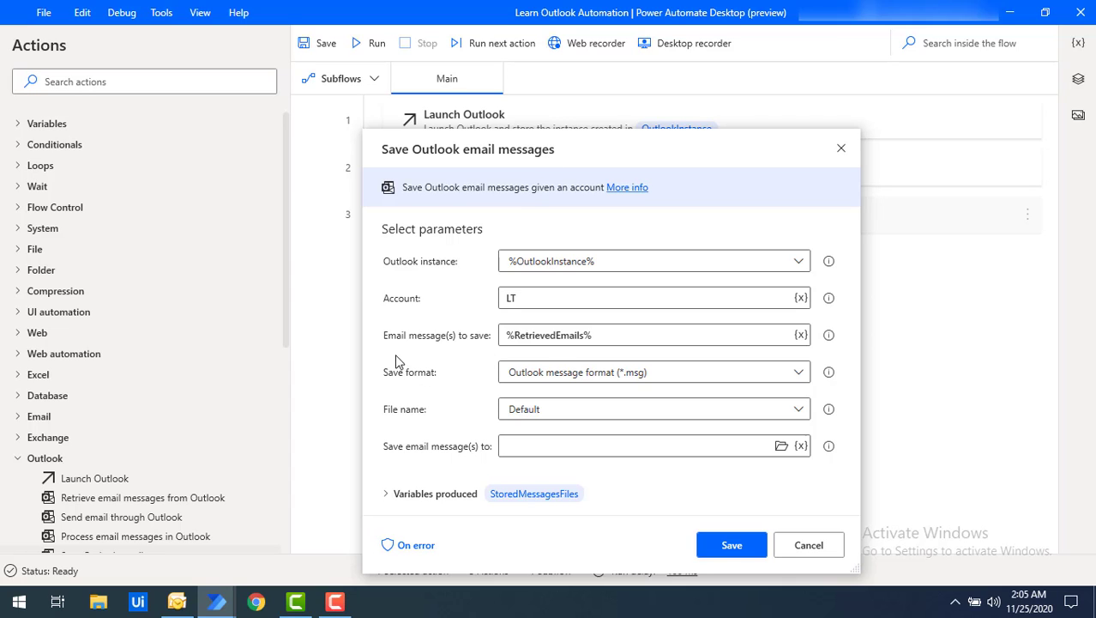
# Expand the Save format dropdown of the Save Outlook email messages step to list its formats
pyautogui.click(526, 374)
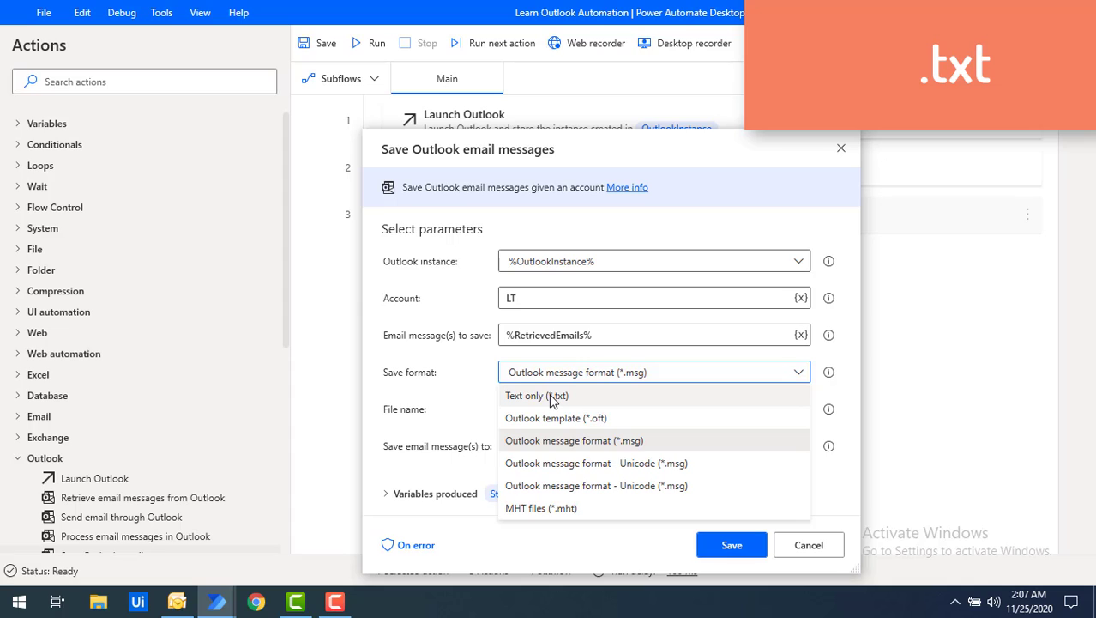
# Choose Text only (*.txt) as the save format and keep Default file names
pyautogui.click(552, 401)
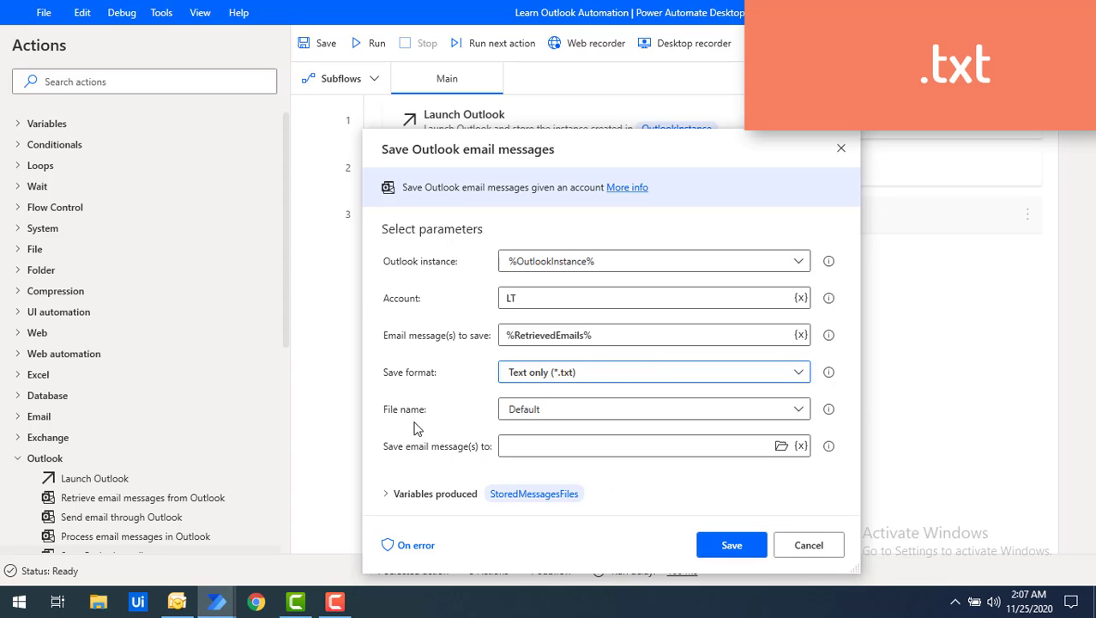
pyautogui.click(525, 412)
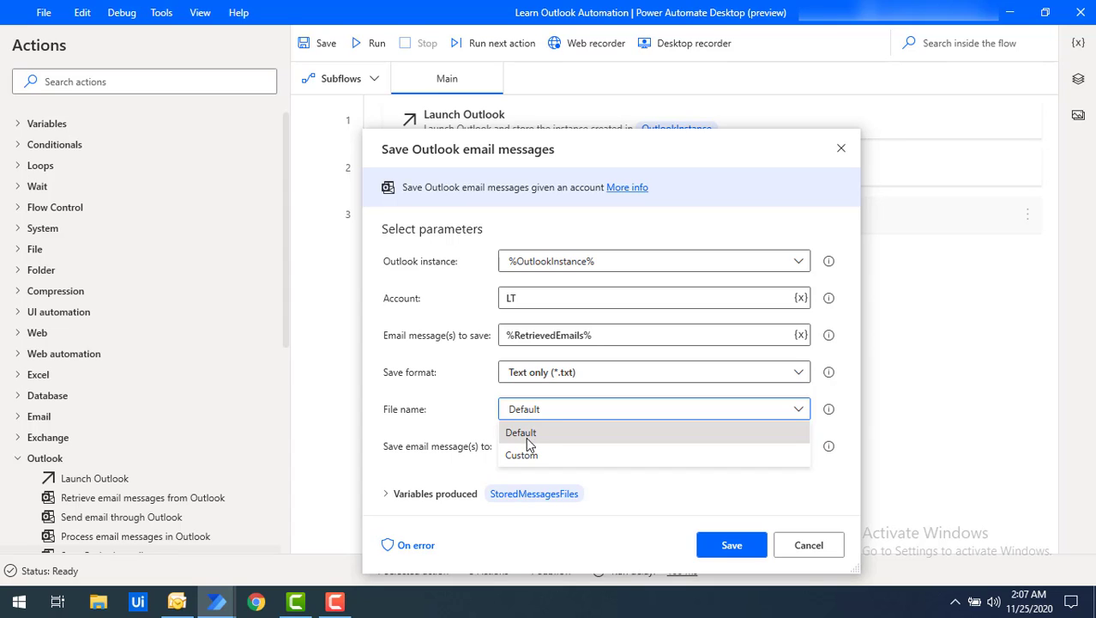
pyautogui.click(526, 439)
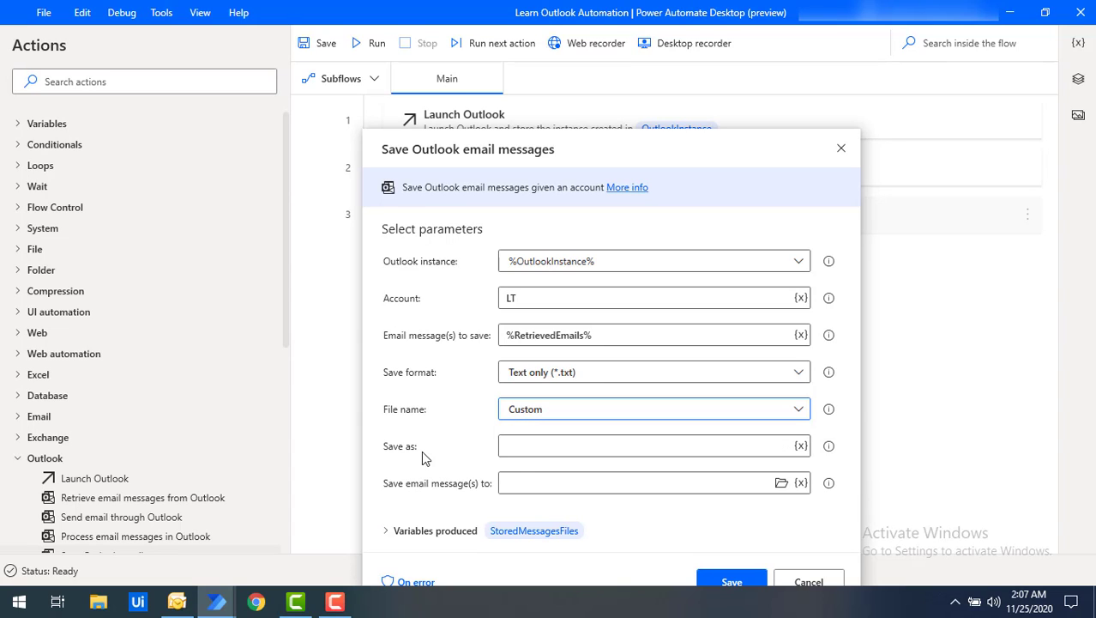
pyautogui.click(531, 413)
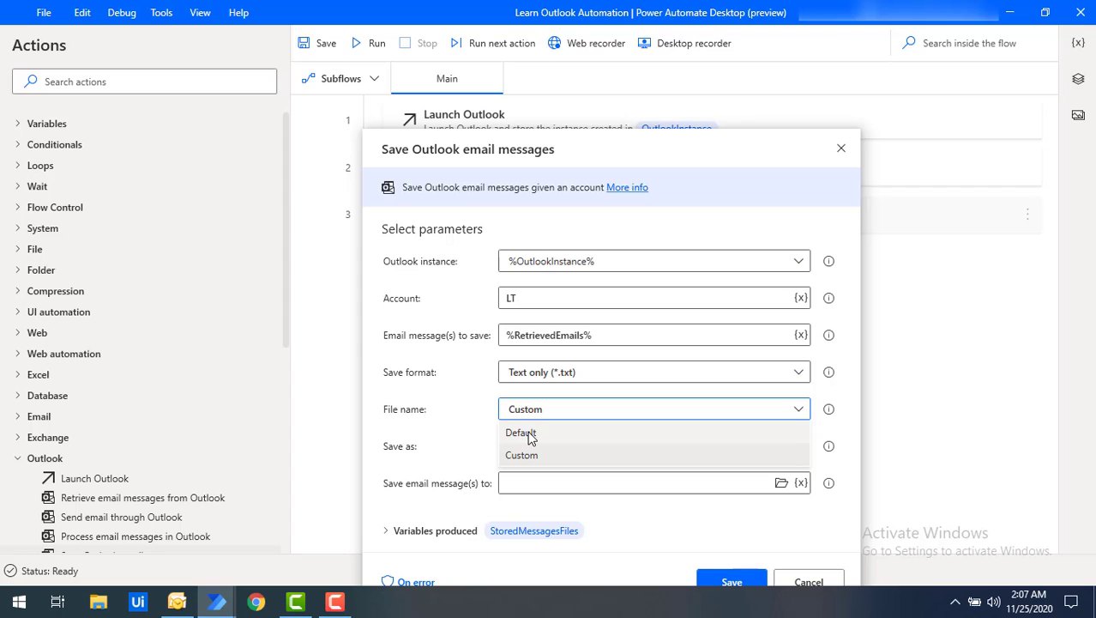
pyautogui.click(530, 434)
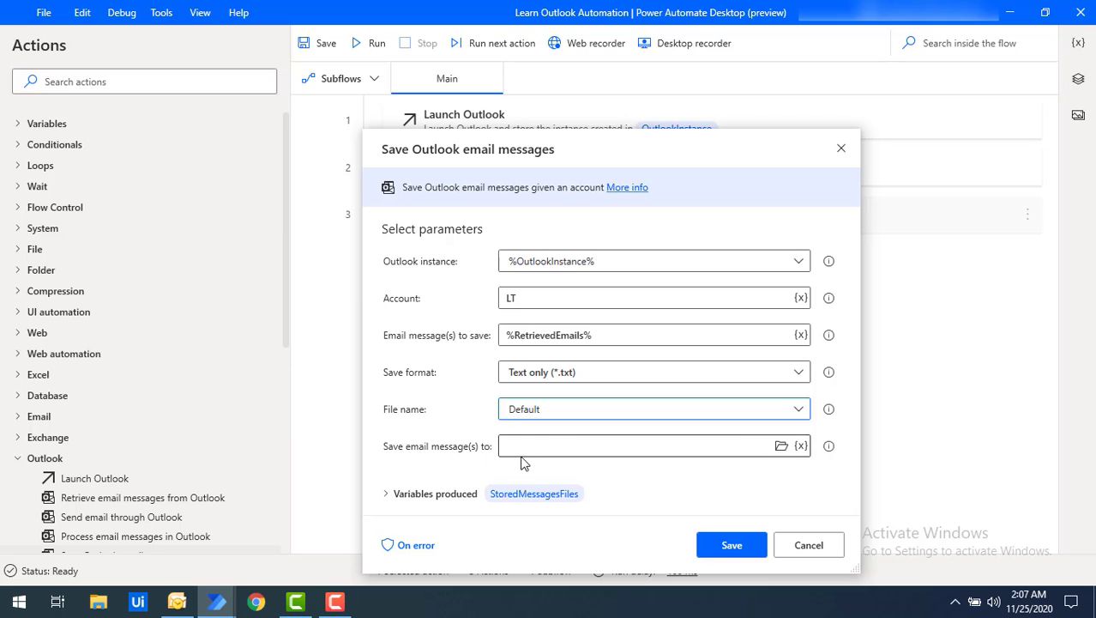
# Set the destination folder to Desktop\Save mails, save the step, and search actions for 'display me'
pyautogui.click(781, 446)
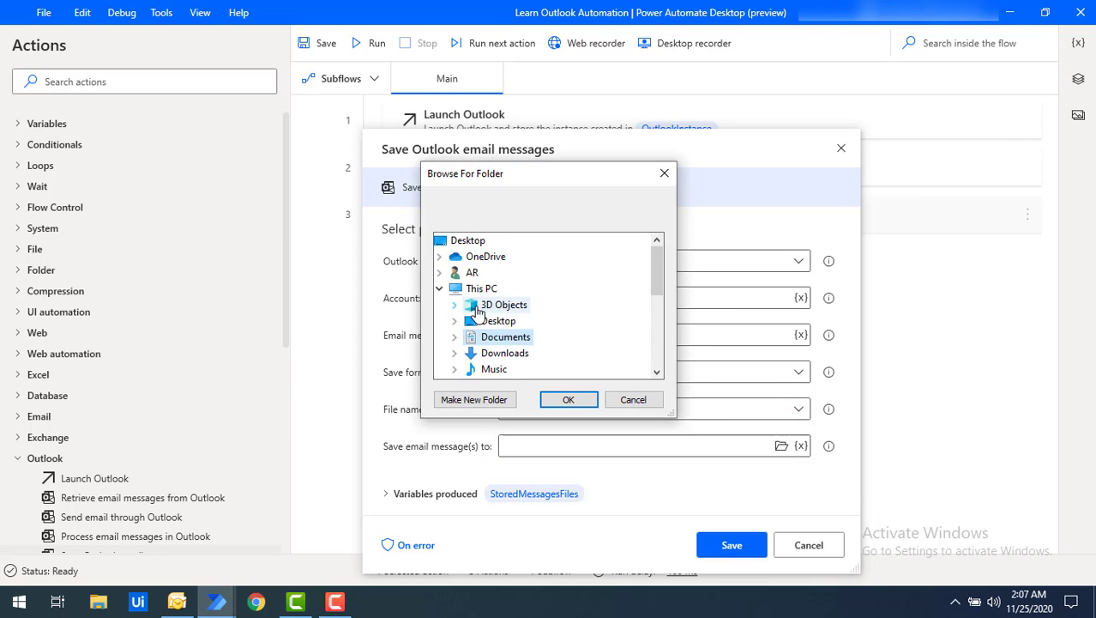
pyautogui.doubleClick(486, 328)
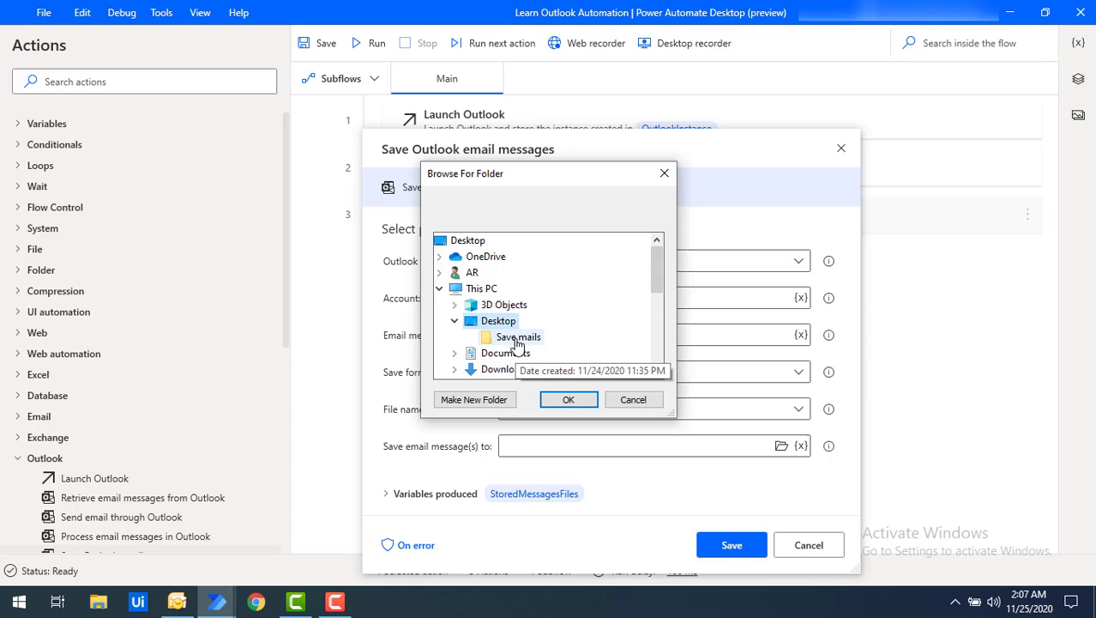
pyautogui.click(516, 338)
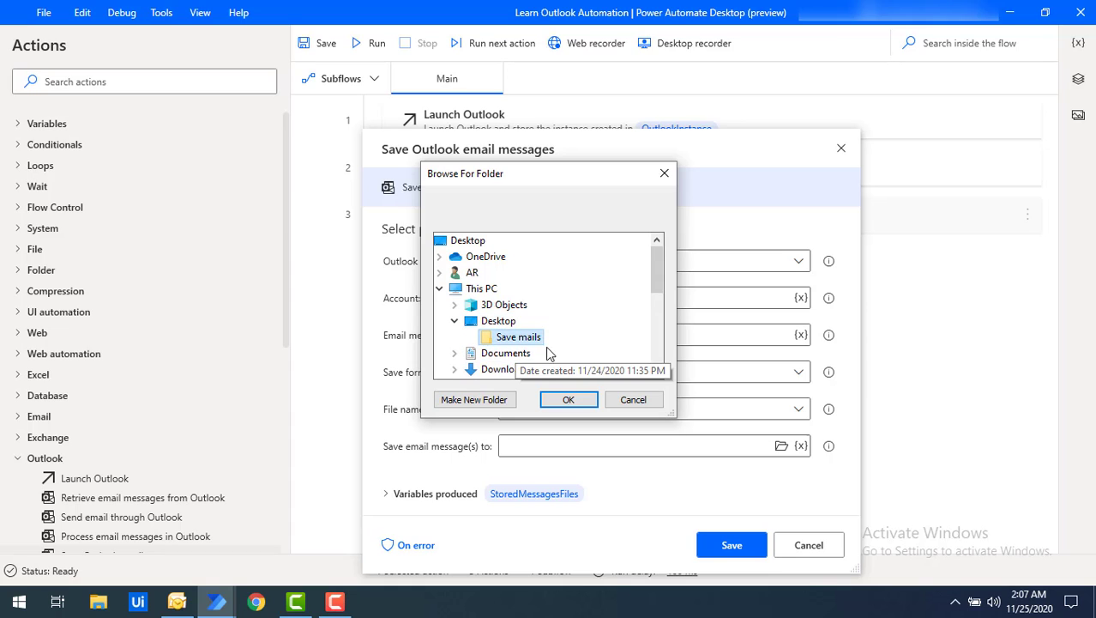
pyautogui.click(573, 401)
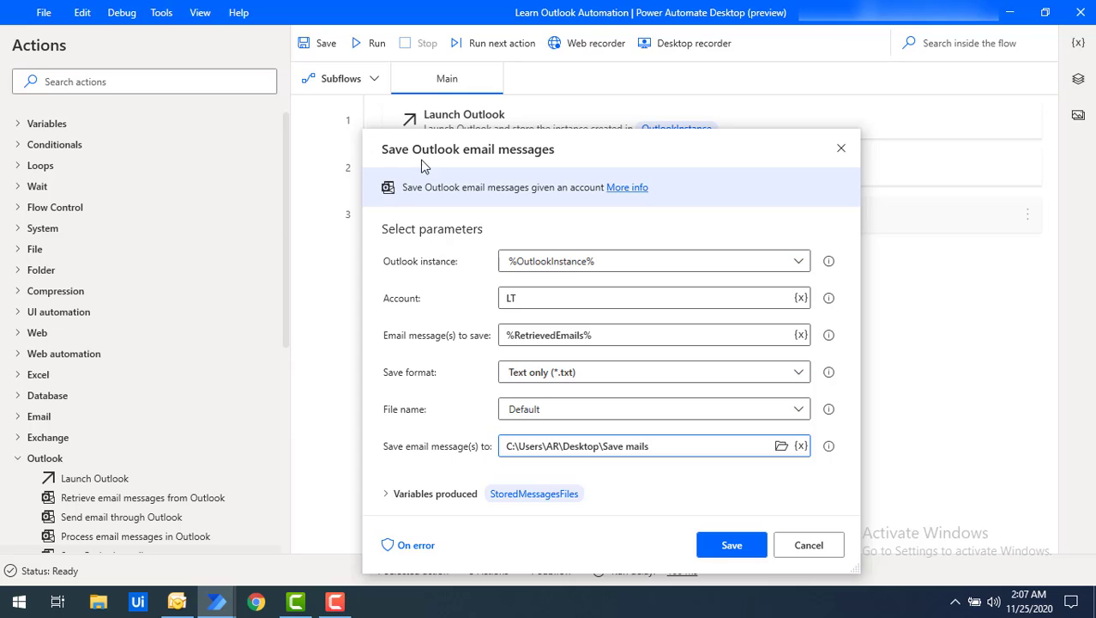
pyautogui.click(729, 545)
pyautogui.click(167, 82)
pyautogui.write('display me')
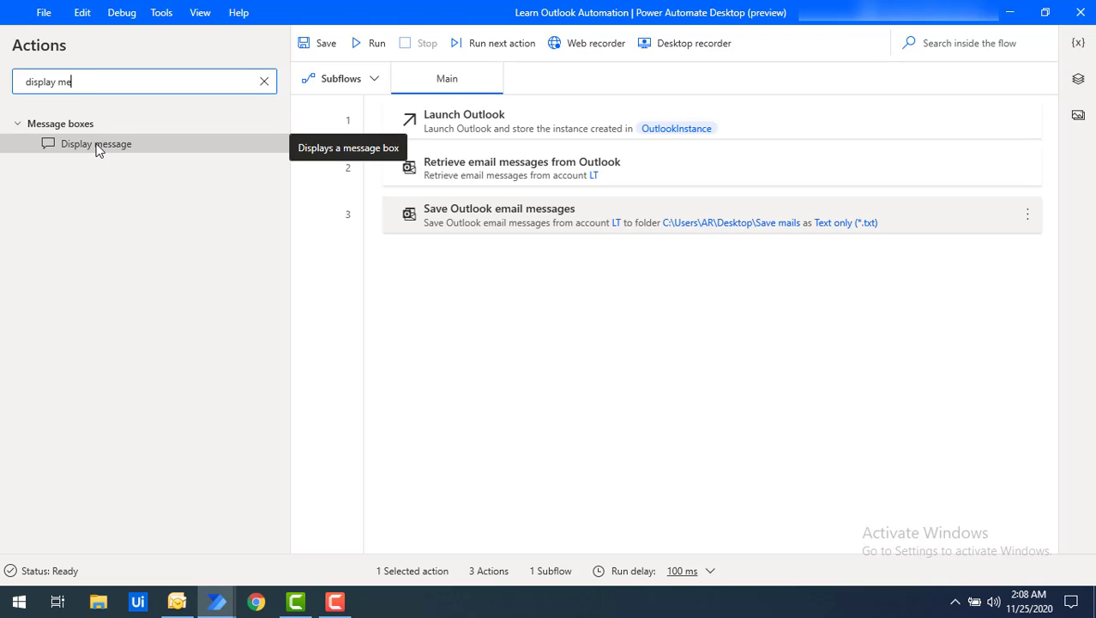
# Add a Display message step titled Outlook action with the message 'Saved successfully'
pyautogui.moveTo(97, 147); pyautogui.dragTo(452, 262)
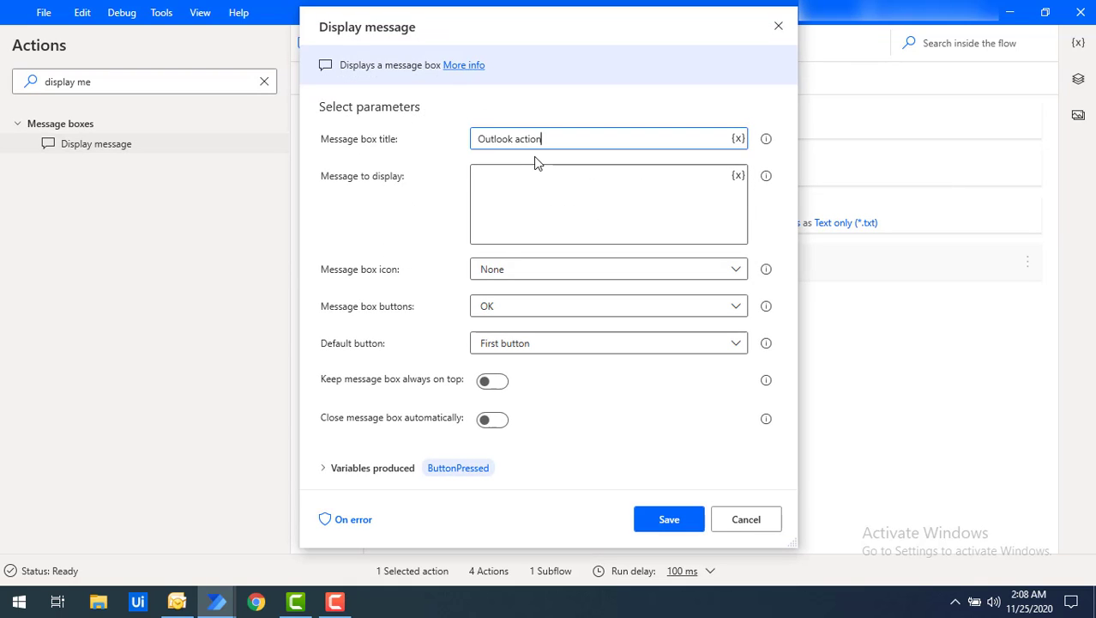
pyautogui.click(543, 205)
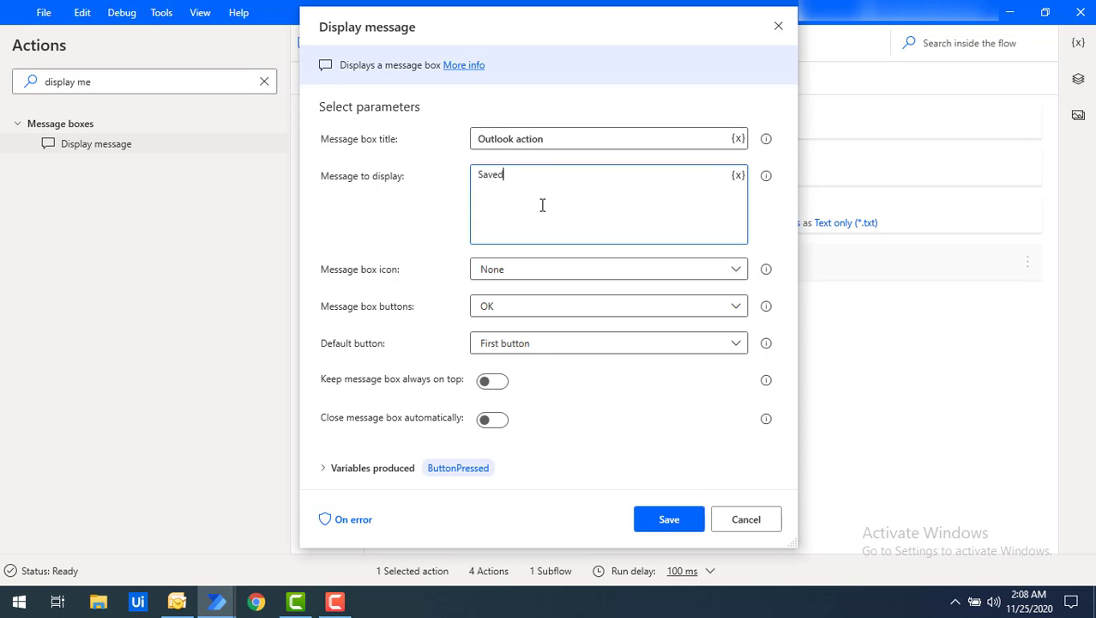
pyautogui.write('Saved successfully')
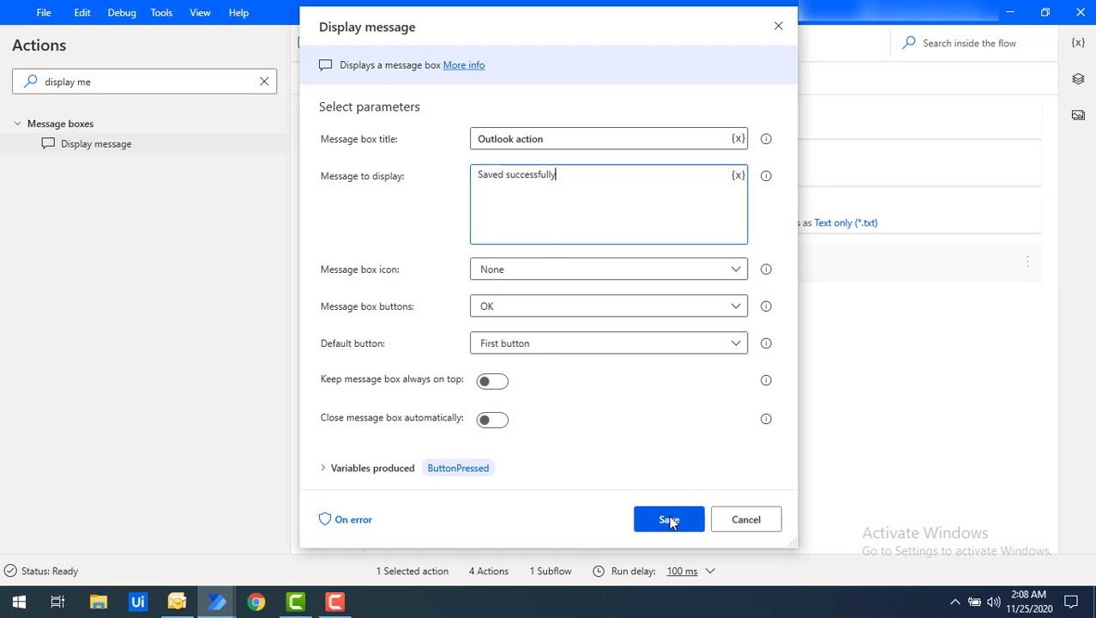
pyautogui.click(671, 519)
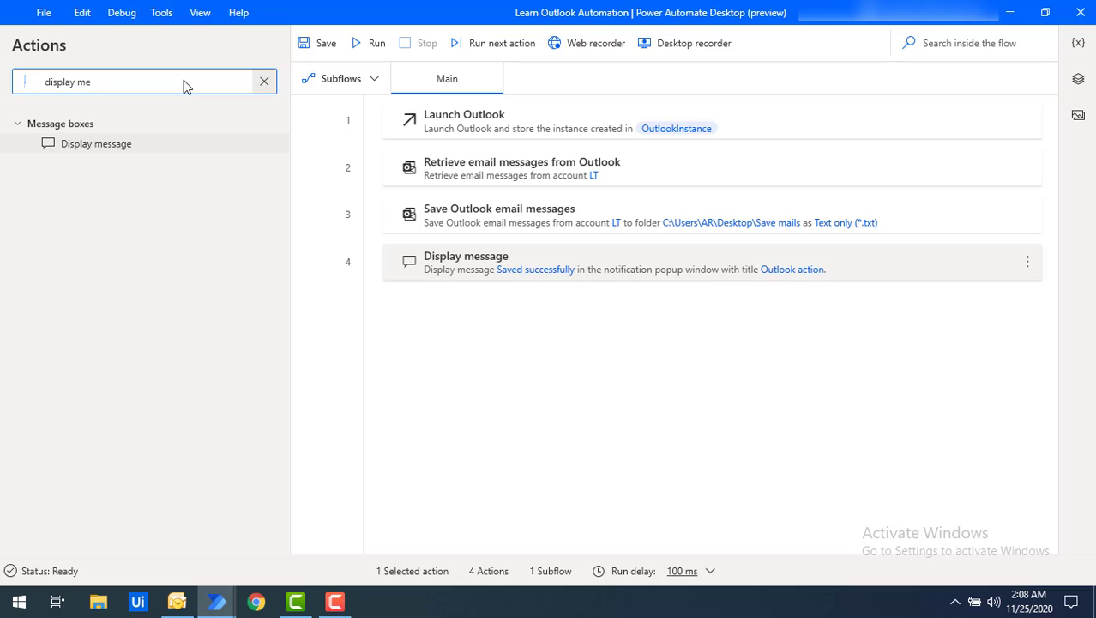
# Search 'close out' and add a Close Outlook step for %OutlookInstance% after step 4
pyautogui.write('c')
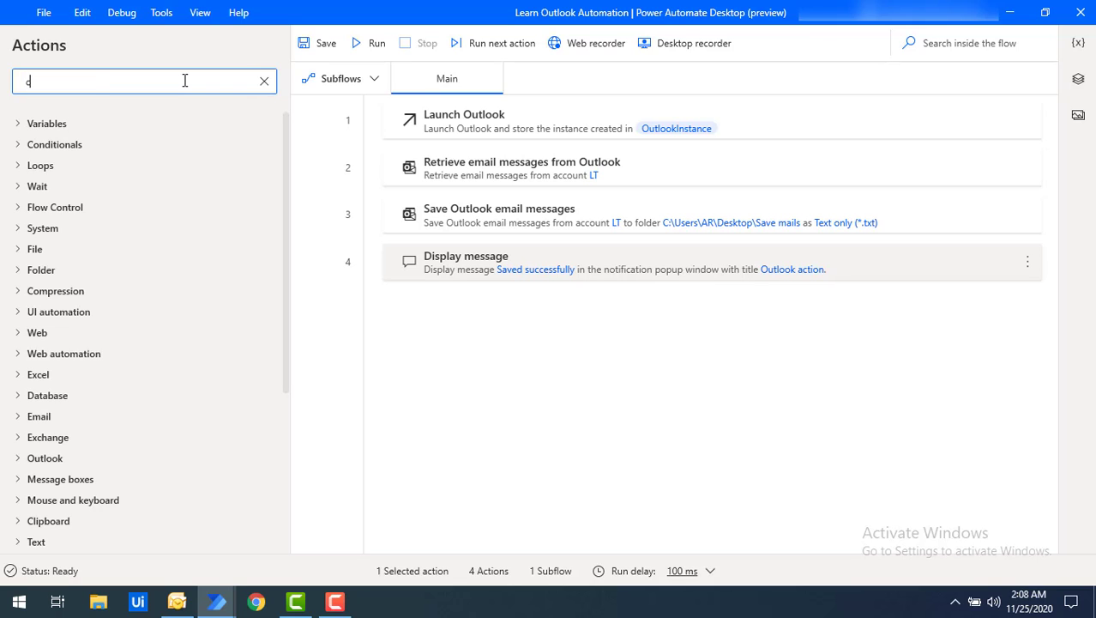
pyautogui.write('lose ')
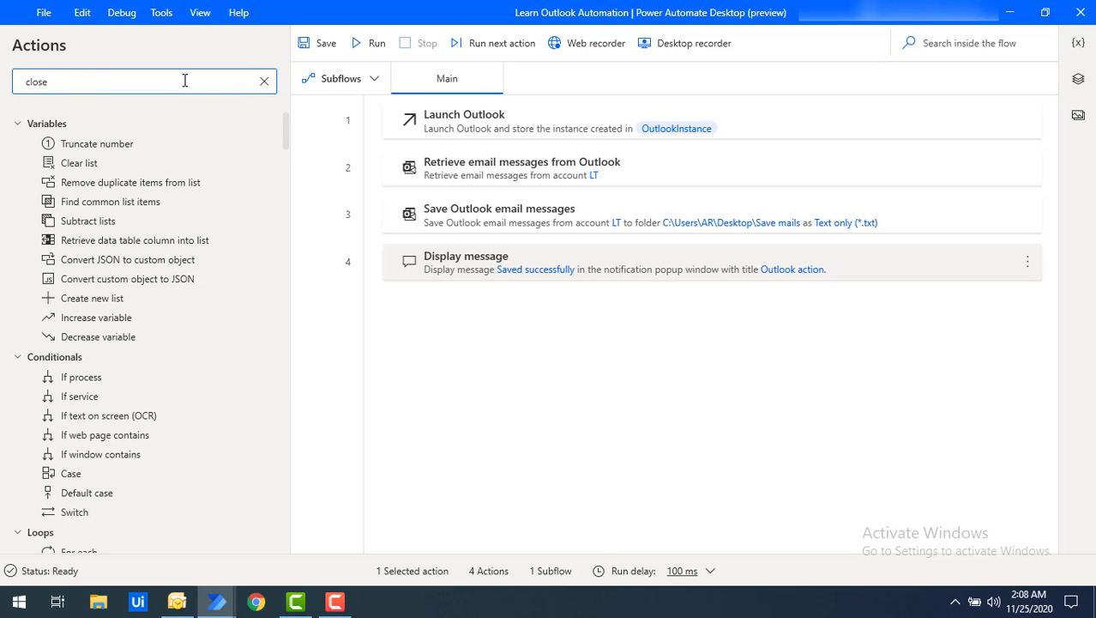
pyautogui.write('out')
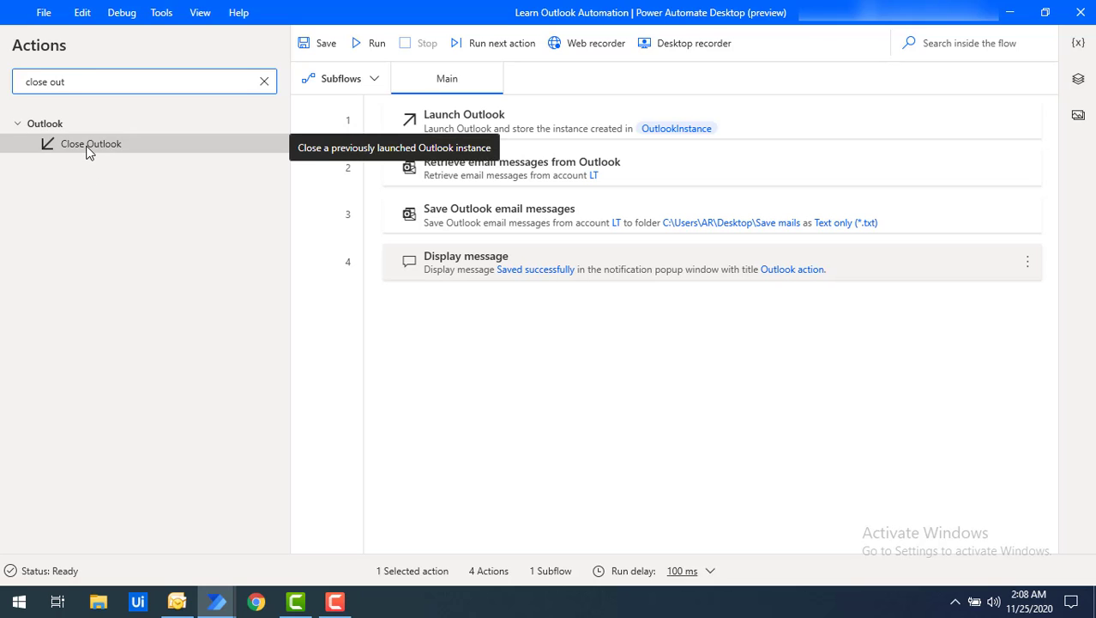
pyautogui.moveTo(88, 151); pyautogui.dragTo(457, 331)
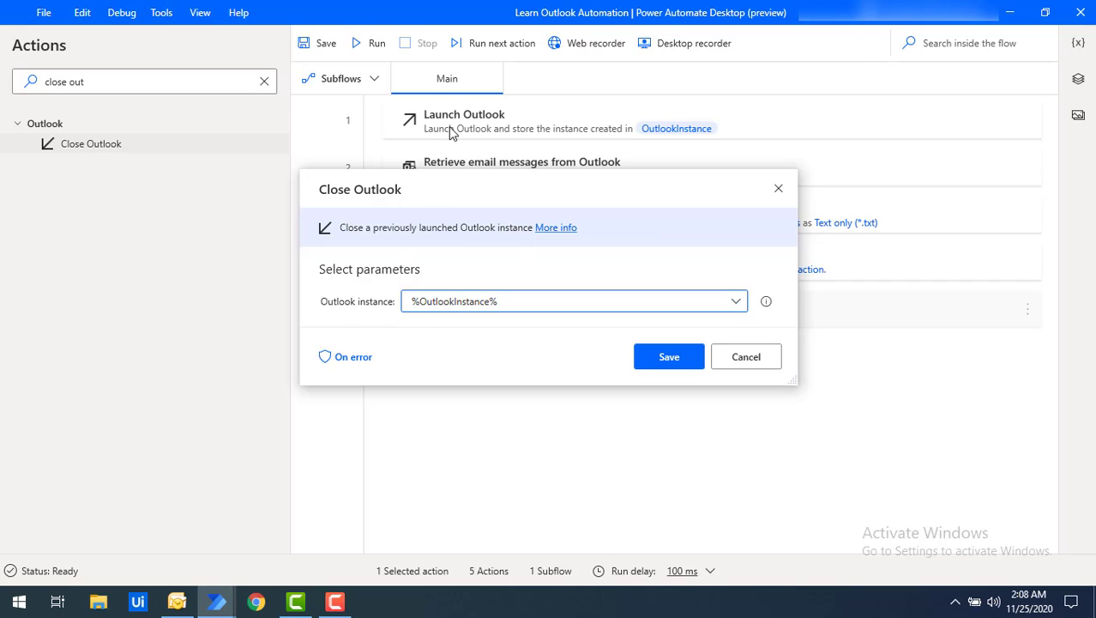
pyautogui.click(655, 358)
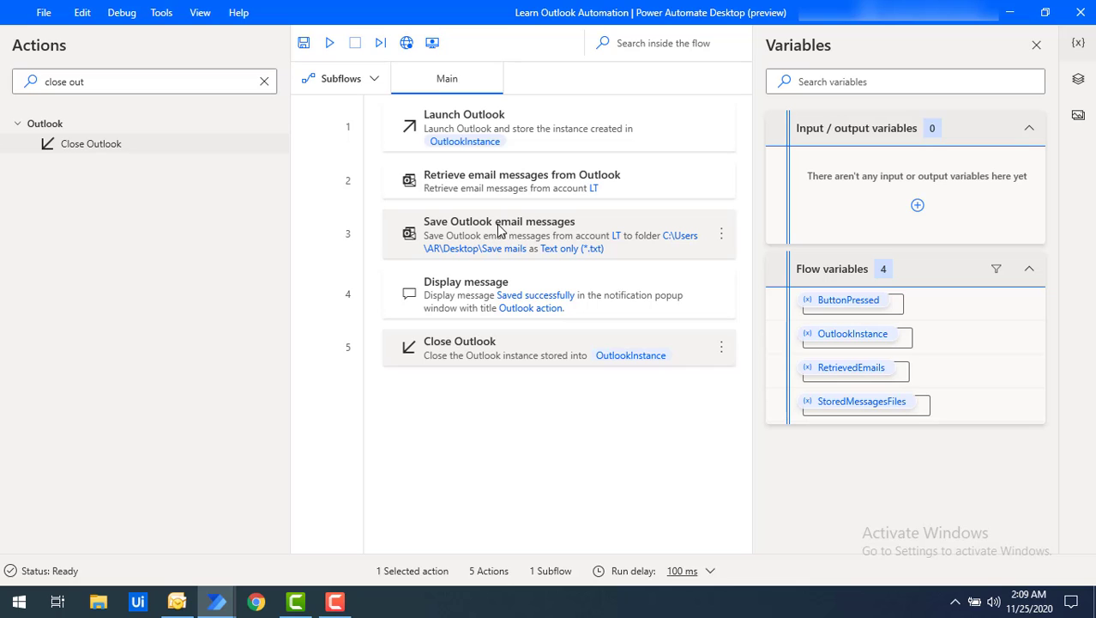
# Open the Save Outlook email messages settings and close them without changes
pyautogui.click(500, 230)
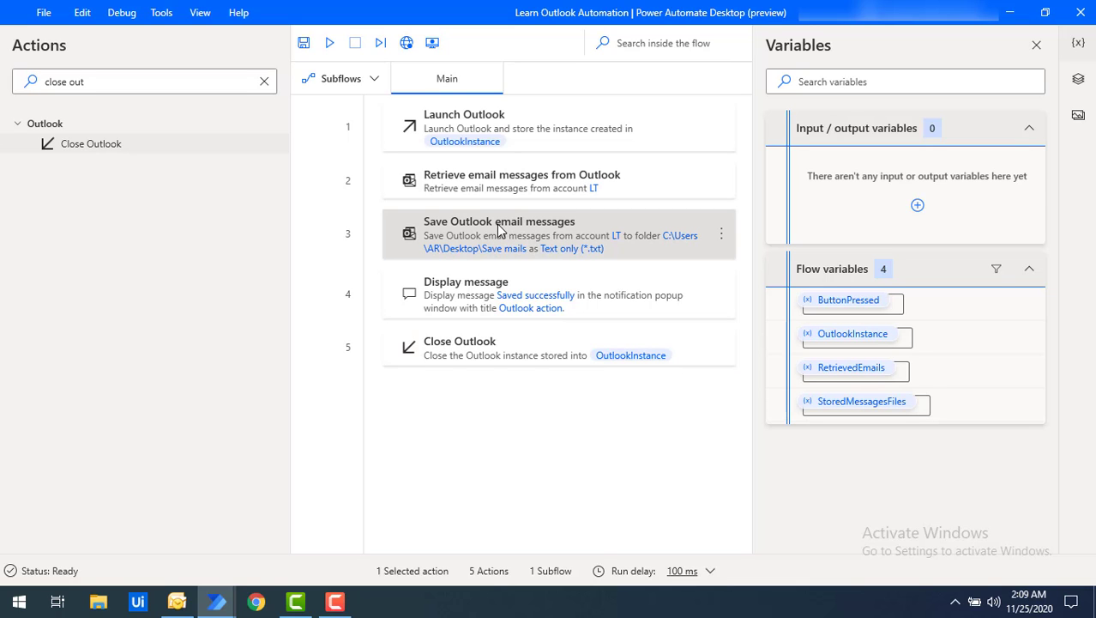
pyautogui.doubleClick(500, 230)
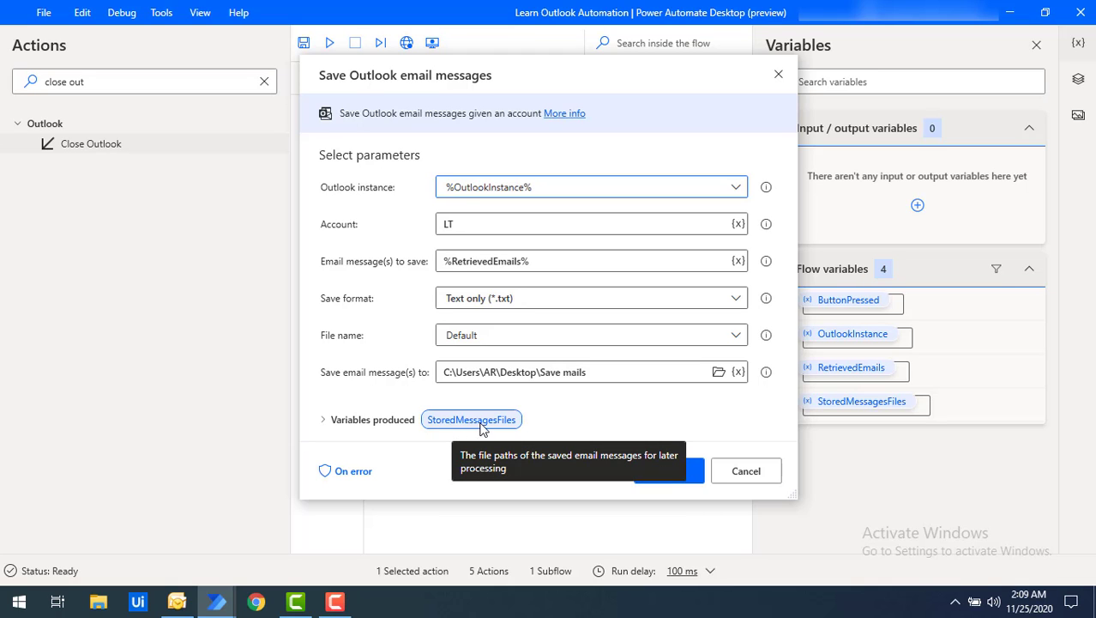
pyautogui.click(745, 477)
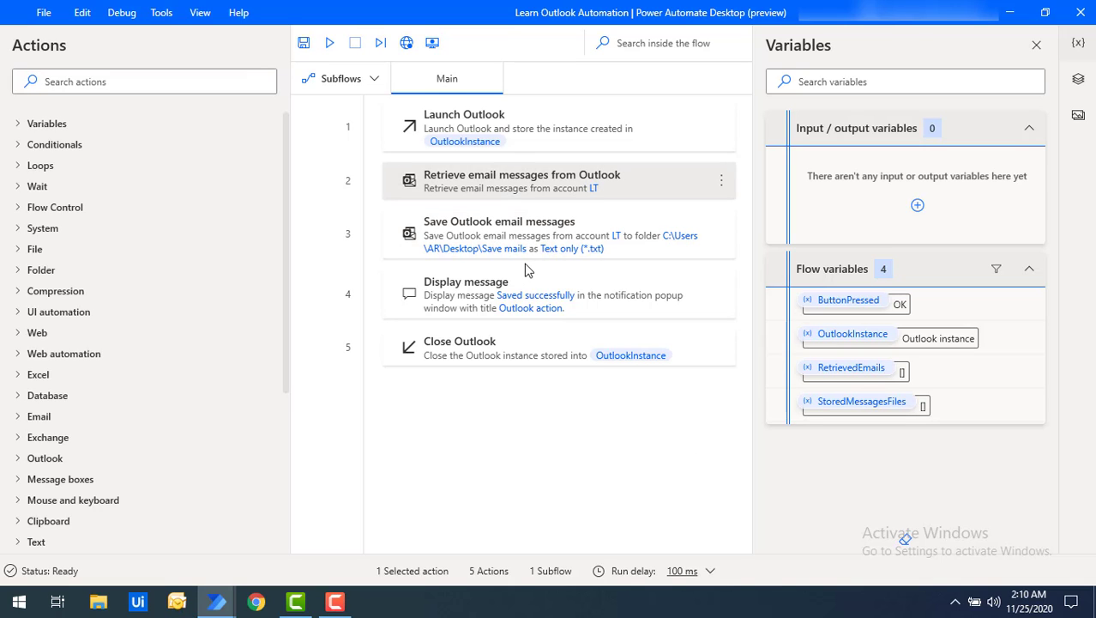
# Open the Retrieve email messages step and start deleting the 8080 subject filter
pyautogui.doubleClick(517, 193)
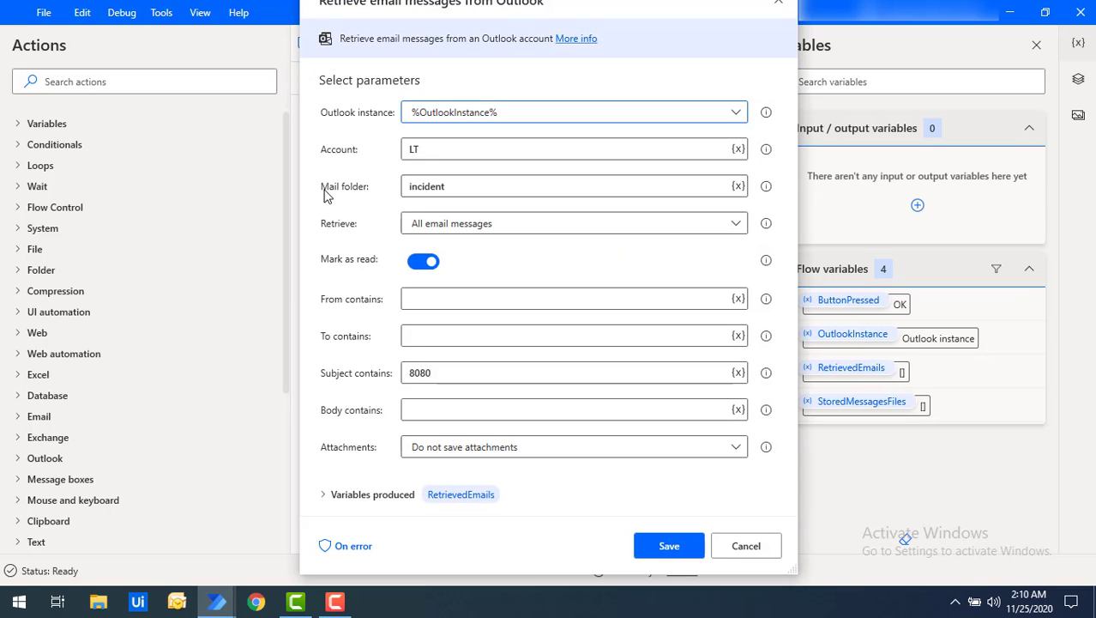
pyautogui.doubleClick(420, 186)
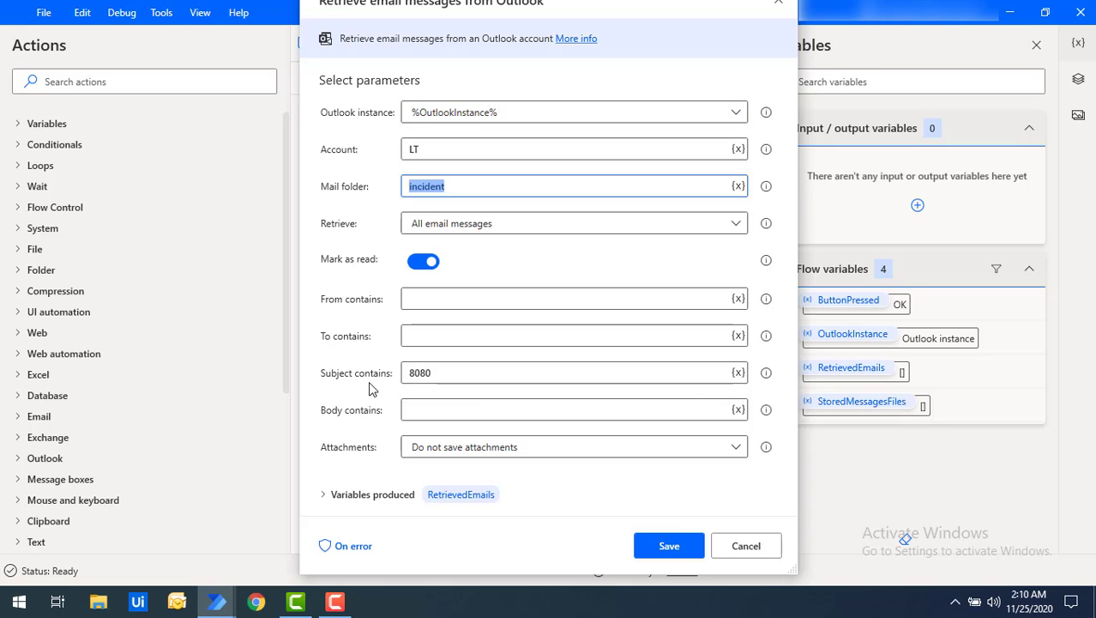
pyautogui.click(464, 371)
pyautogui.press('BackSpace')
pyautogui.press('BackSpace')
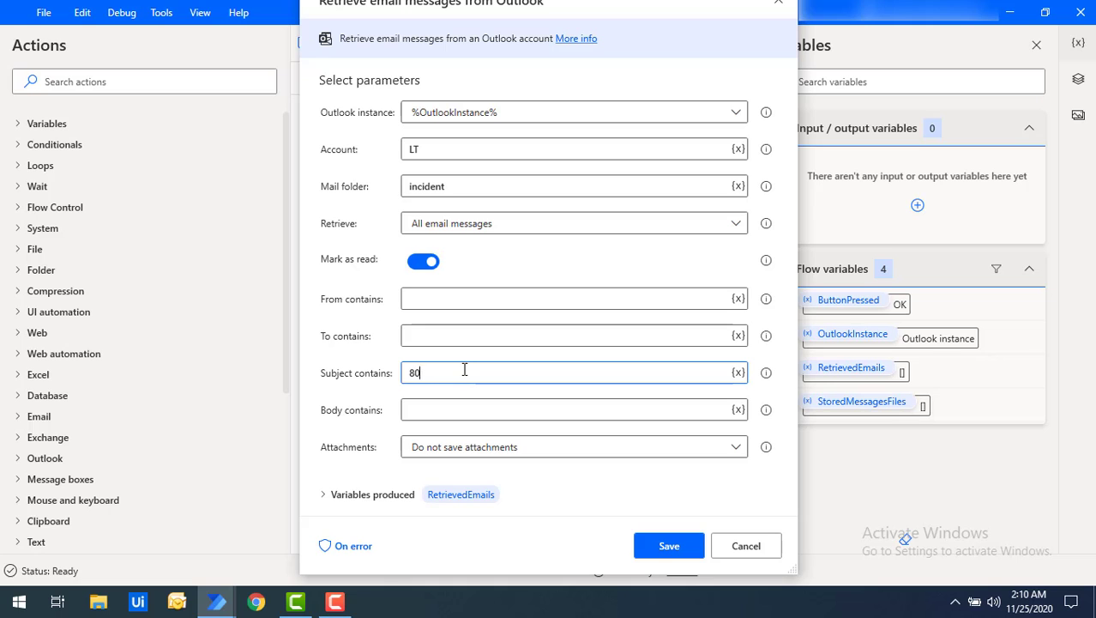
# Save the cleared filter, check Outlook's incident folder for the two Incident 80811 emails, then minimize it
pyautogui.click(669, 545)
pyautogui.click(177, 601)
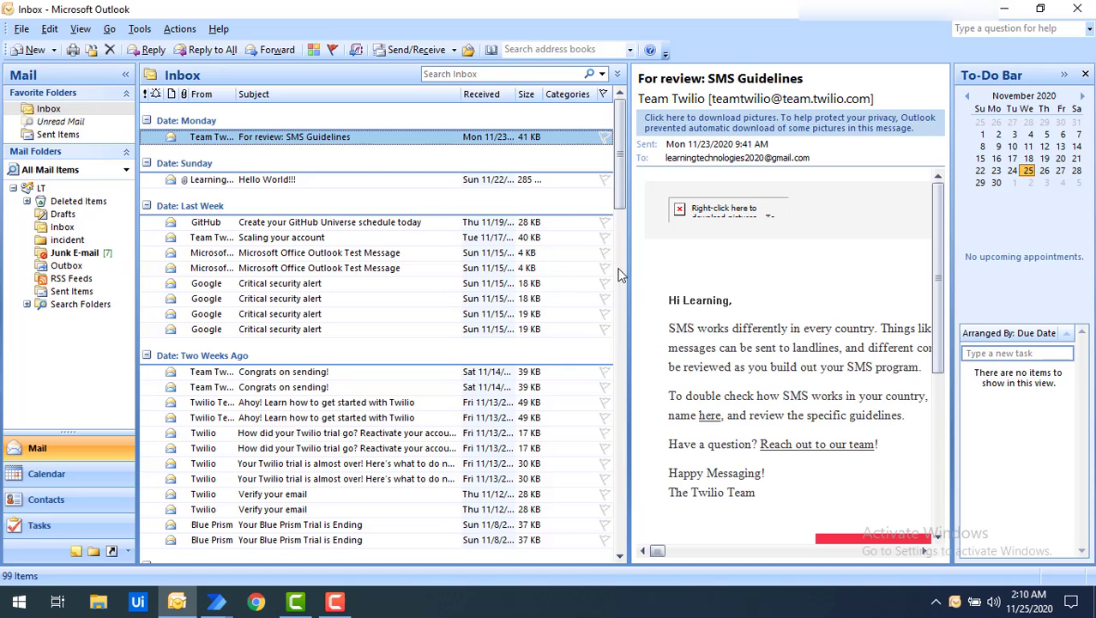
pyautogui.click(65, 240)
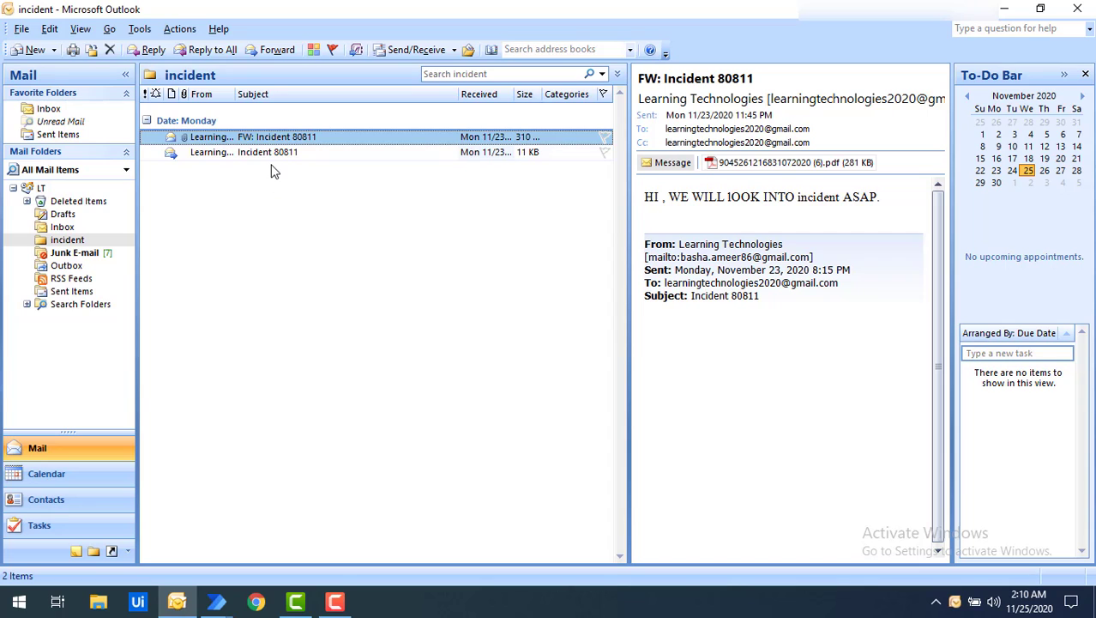
pyautogui.click(1006, 9)
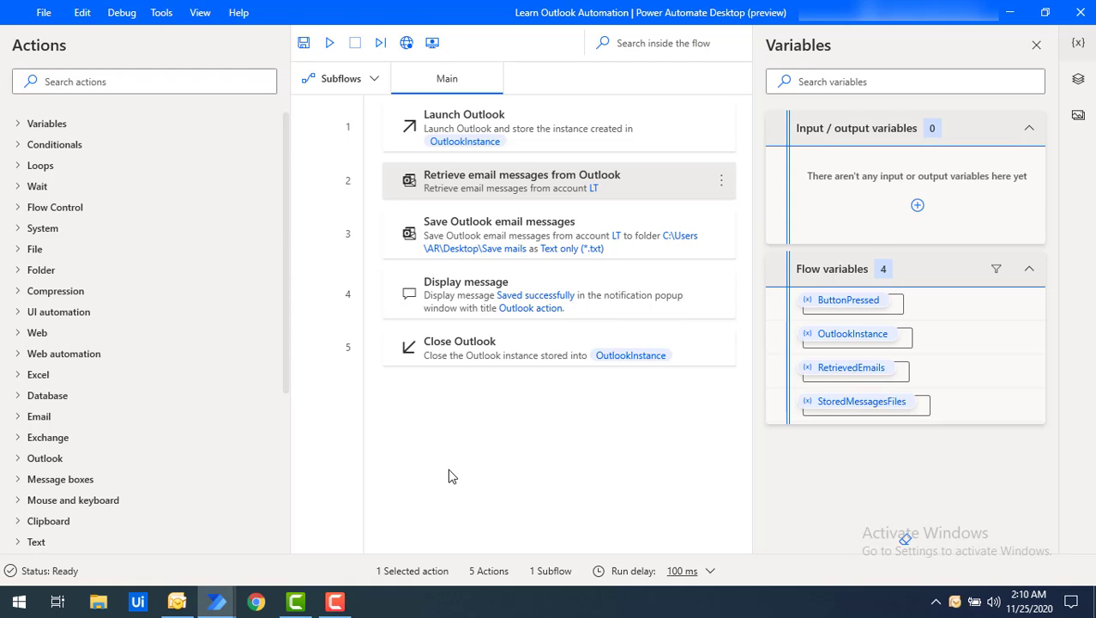
pyautogui.press('super+d')
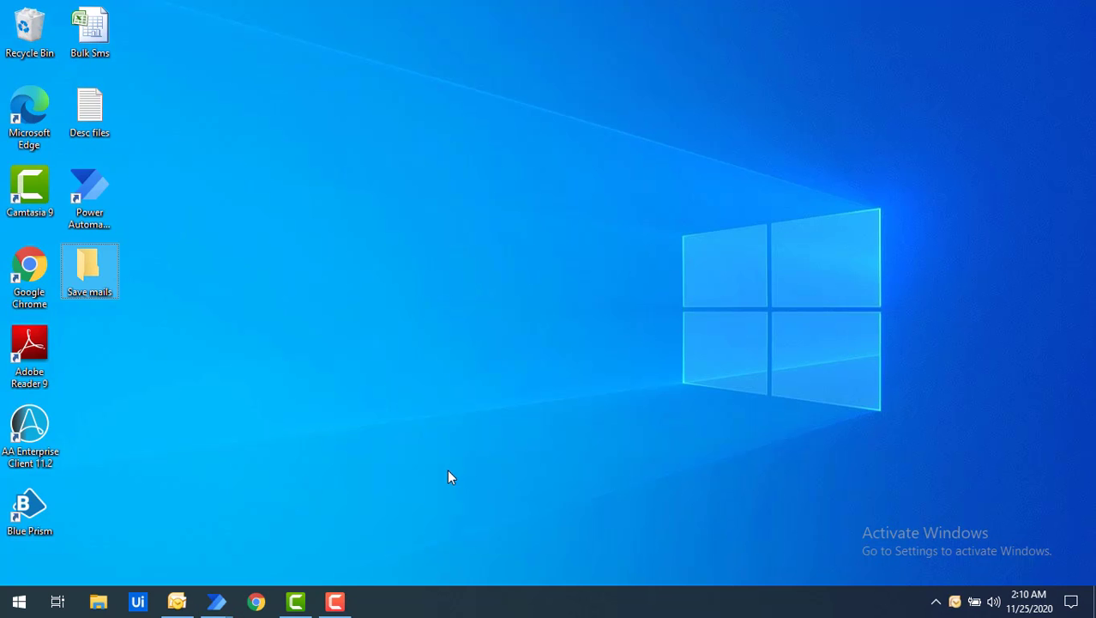
# Open the Save mails desktop folder maximized to confirm it is empty, then return to the flow
pyautogui.doubleClick(89, 273)
pyautogui.press('super+Up')
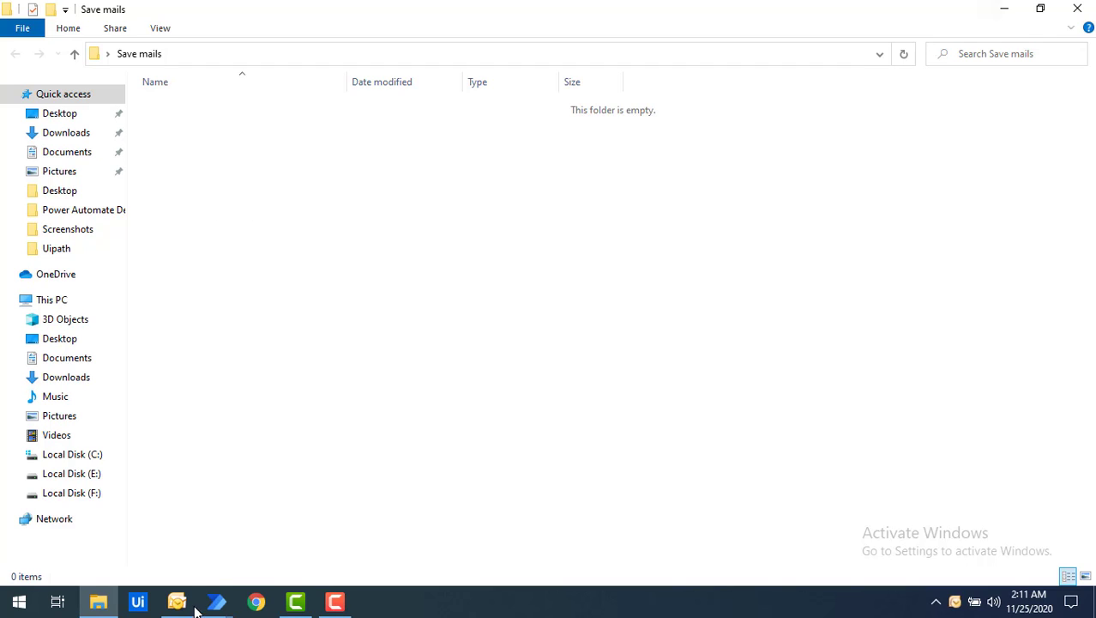
pyautogui.moveTo(216, 600)
pyautogui.click(285, 542)
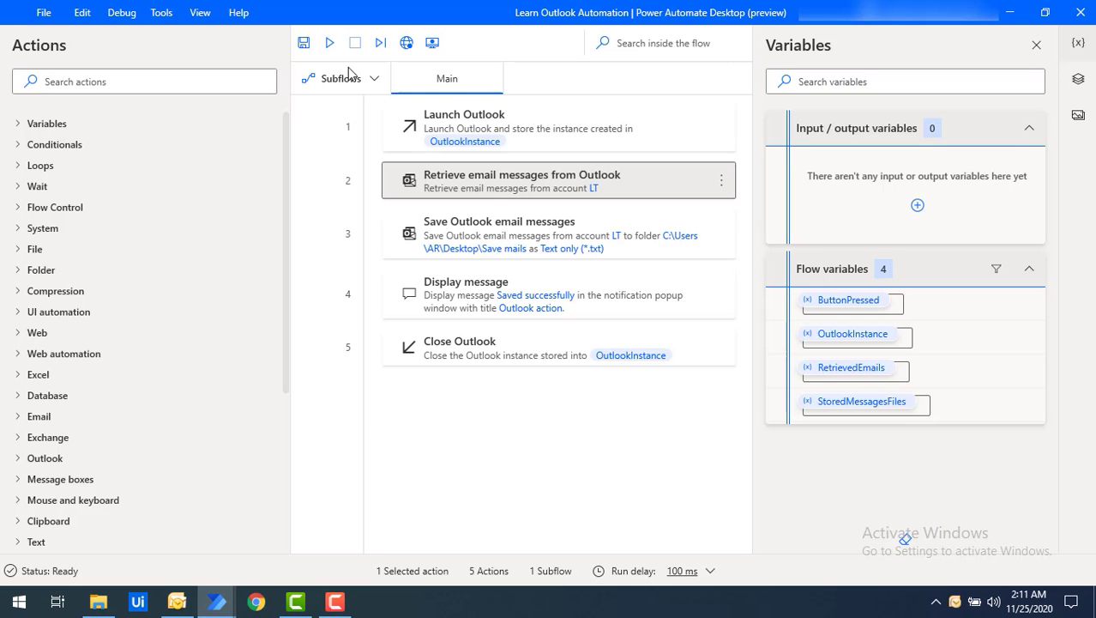
# Run the flow and open the saved FW_ Incident 80811 text file from Save mails
pyautogui.click(329, 42)
pyautogui.click(98, 600)
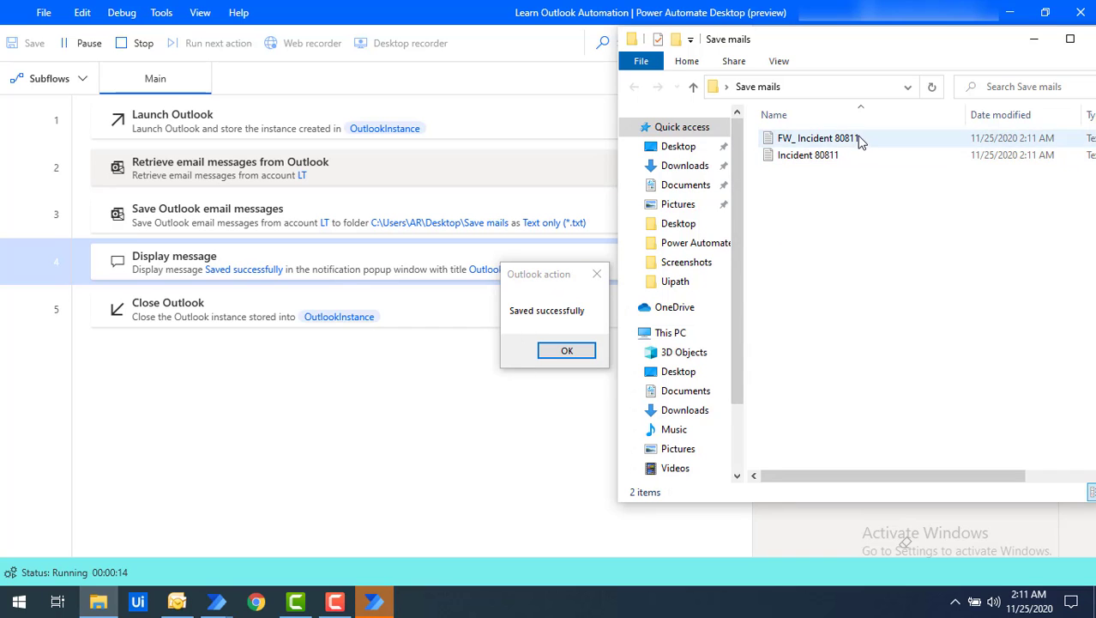
pyautogui.moveTo(808, 143)
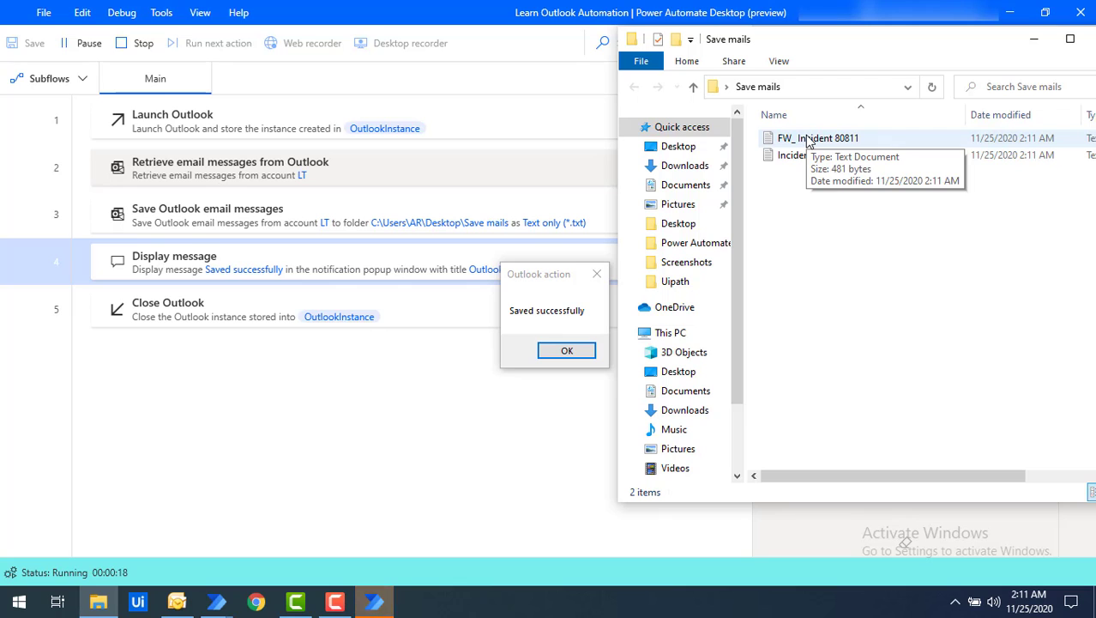
pyautogui.click(808, 139)
pyautogui.doubleClick(808, 139)
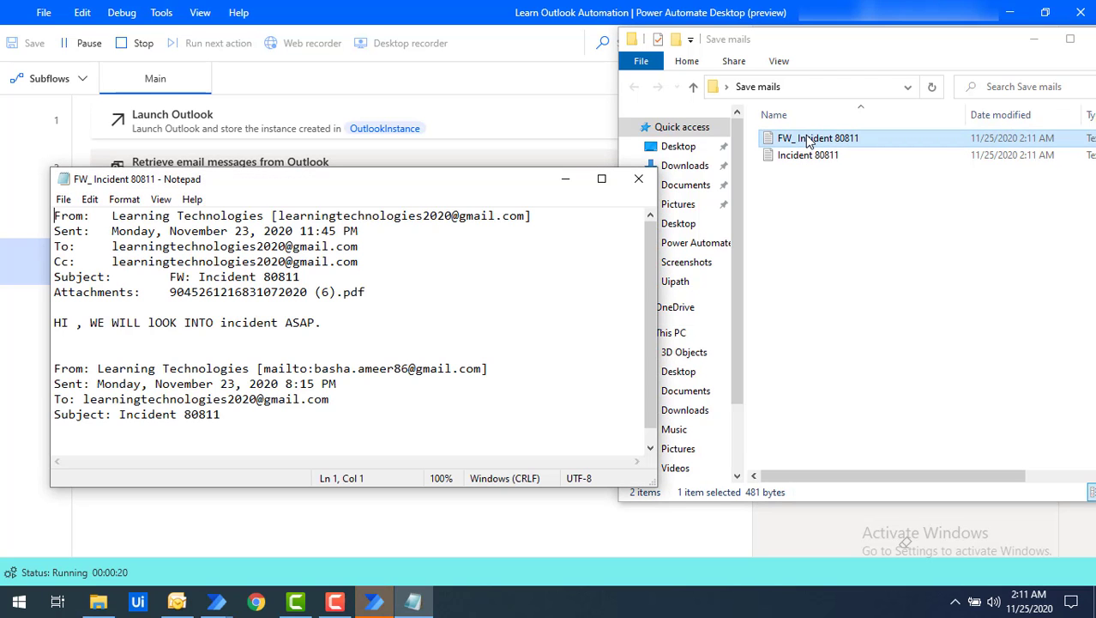
# Review the saved mail's header text in Notepad, close it, and dismiss the Saved successfully message
pyautogui.scroll(-1, 271, 333)
pyautogui.scroll(1, 271, 333)
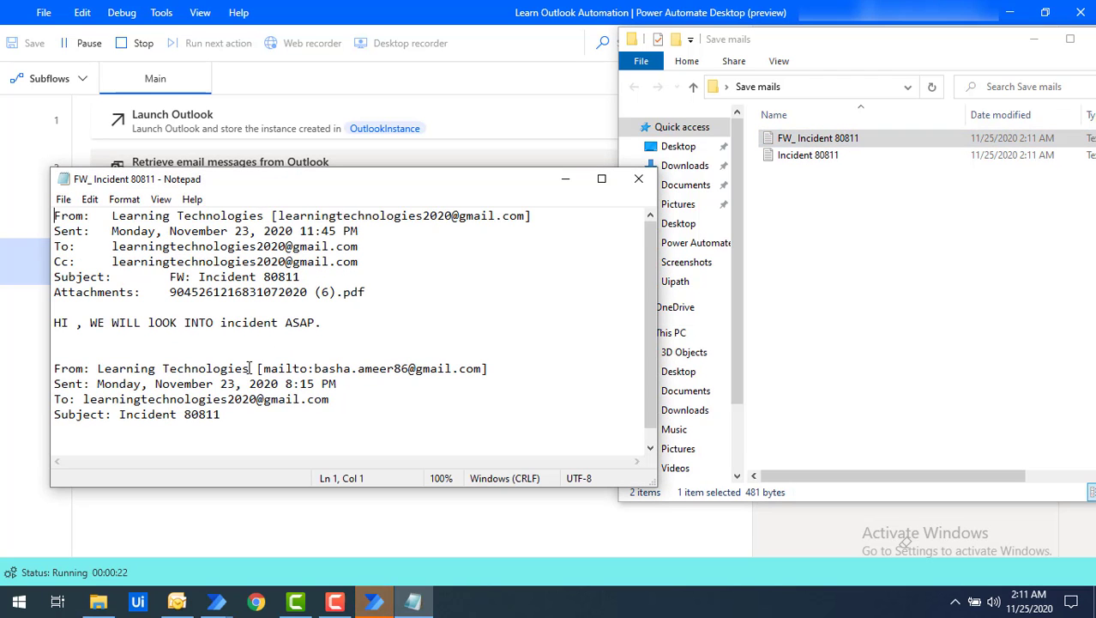
pyautogui.moveTo(54, 215); pyautogui.dragTo(335, 421)
pyautogui.click(638, 178)
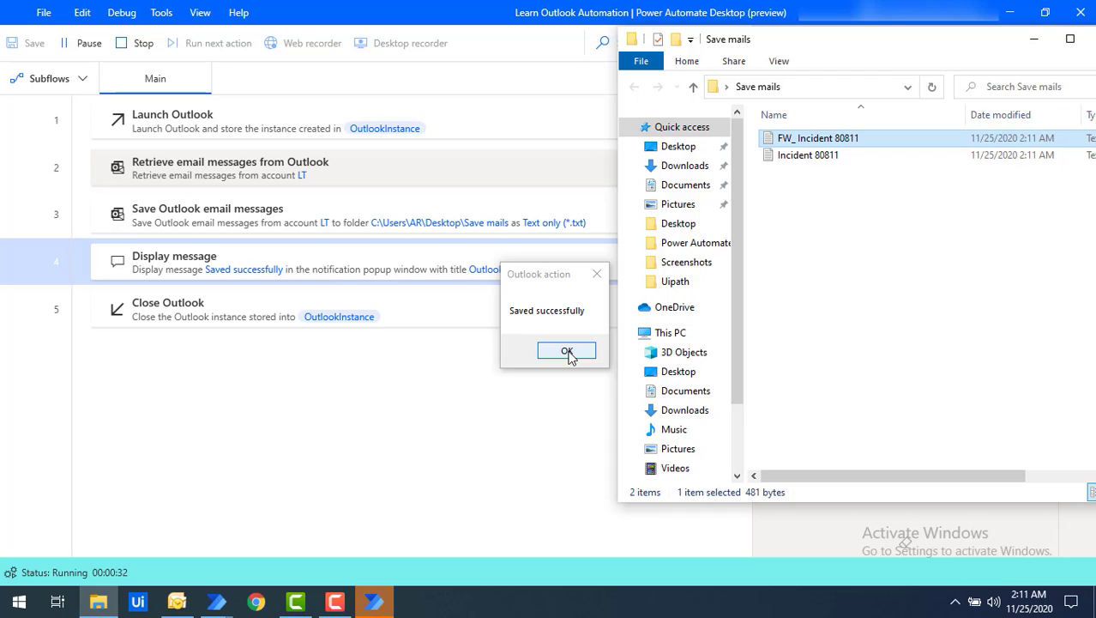
pyautogui.click(567, 351)
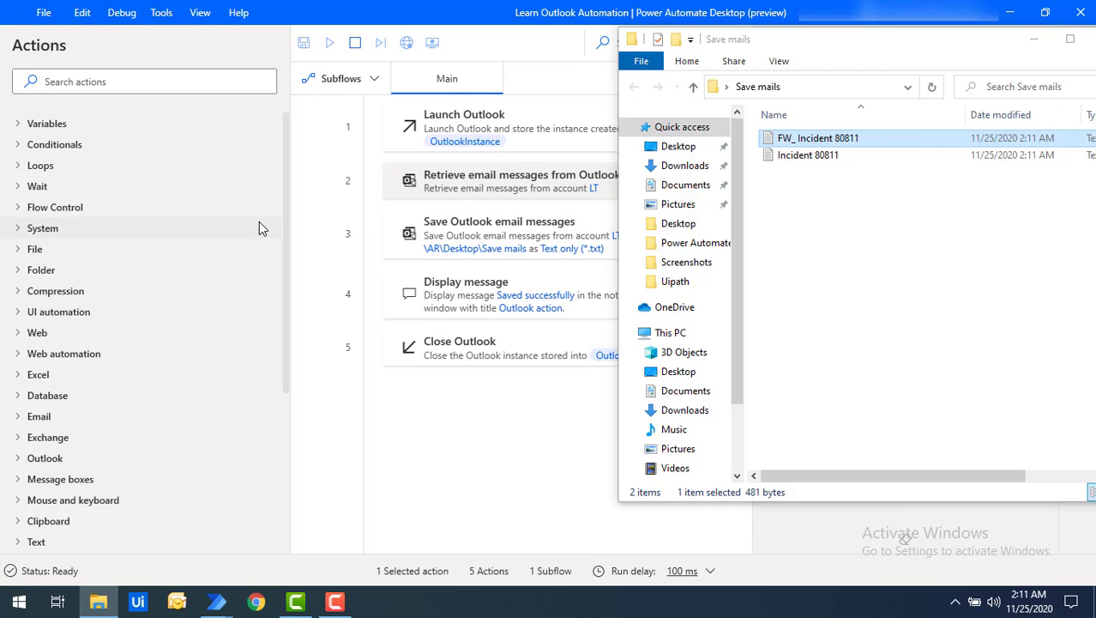
# Dismiss the run message and change the save step's format to Outlook template (*.oft)
pyautogui.click(491, 442)
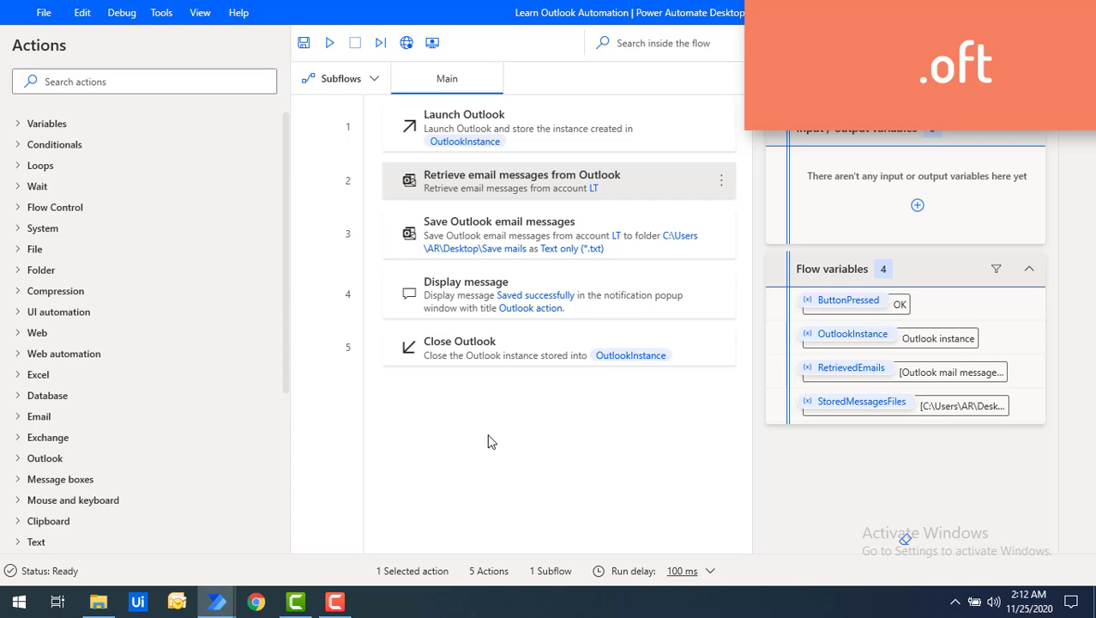
pyautogui.click(507, 233)
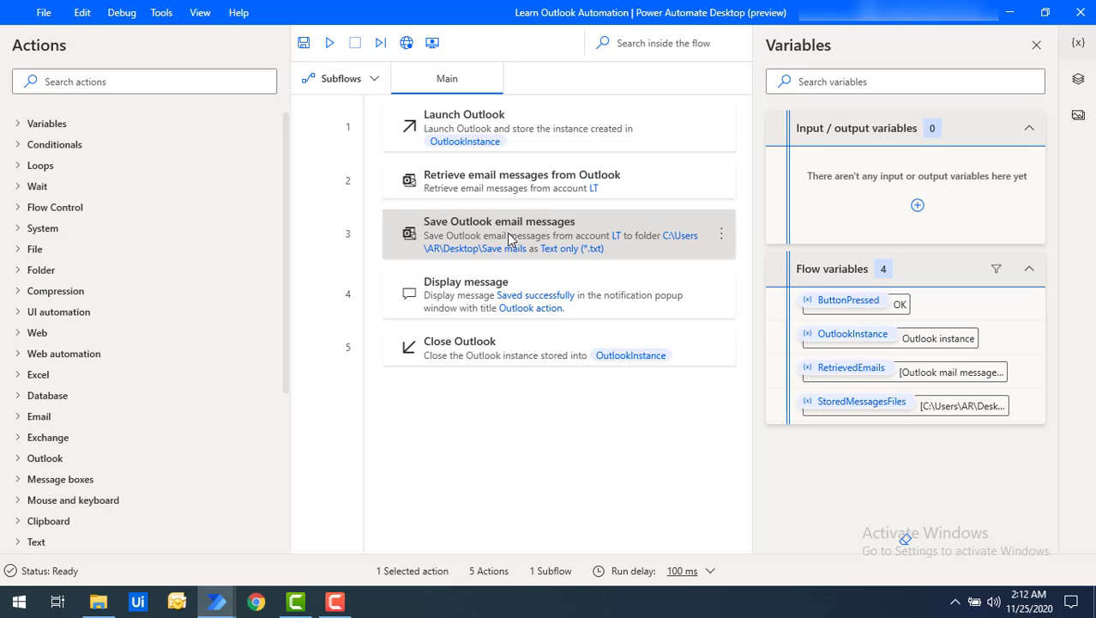
pyautogui.doubleClick(507, 233)
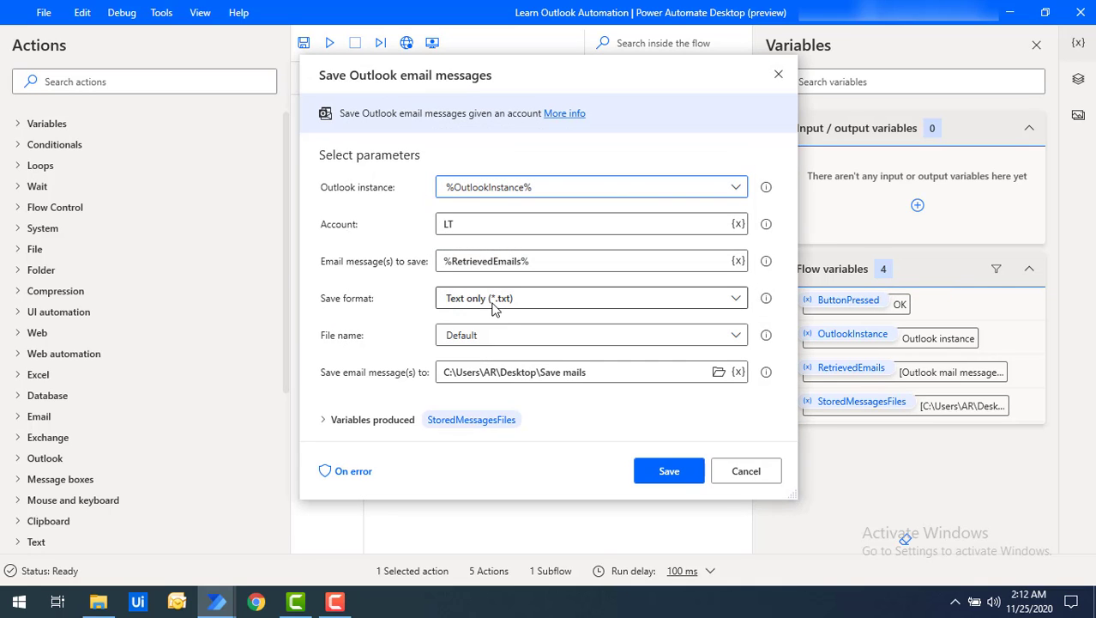
pyautogui.click(495, 304)
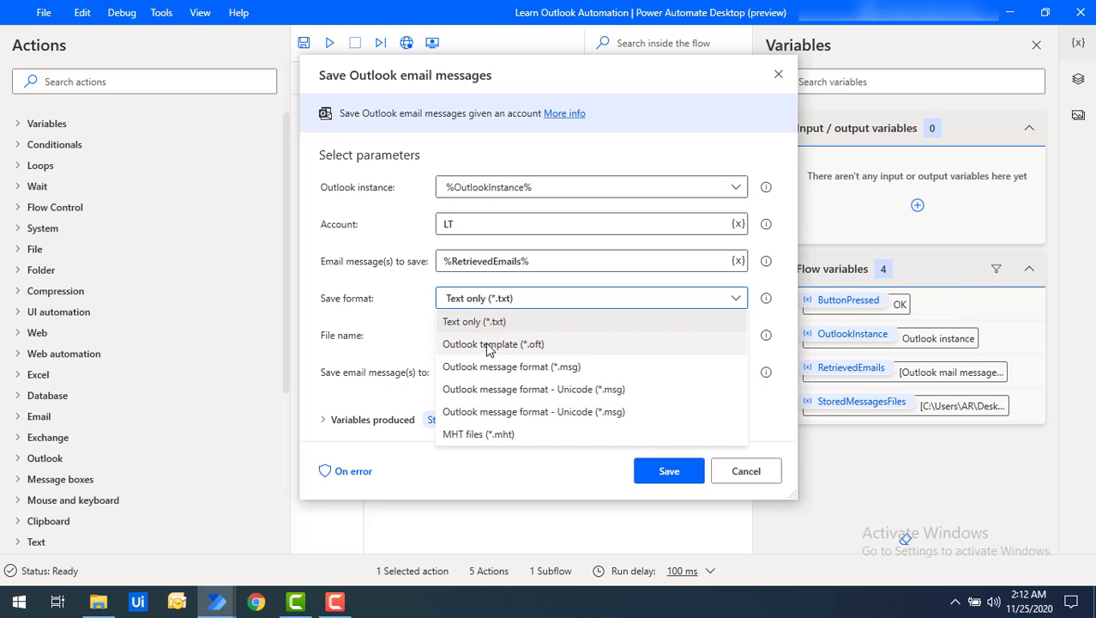
pyautogui.click(488, 345)
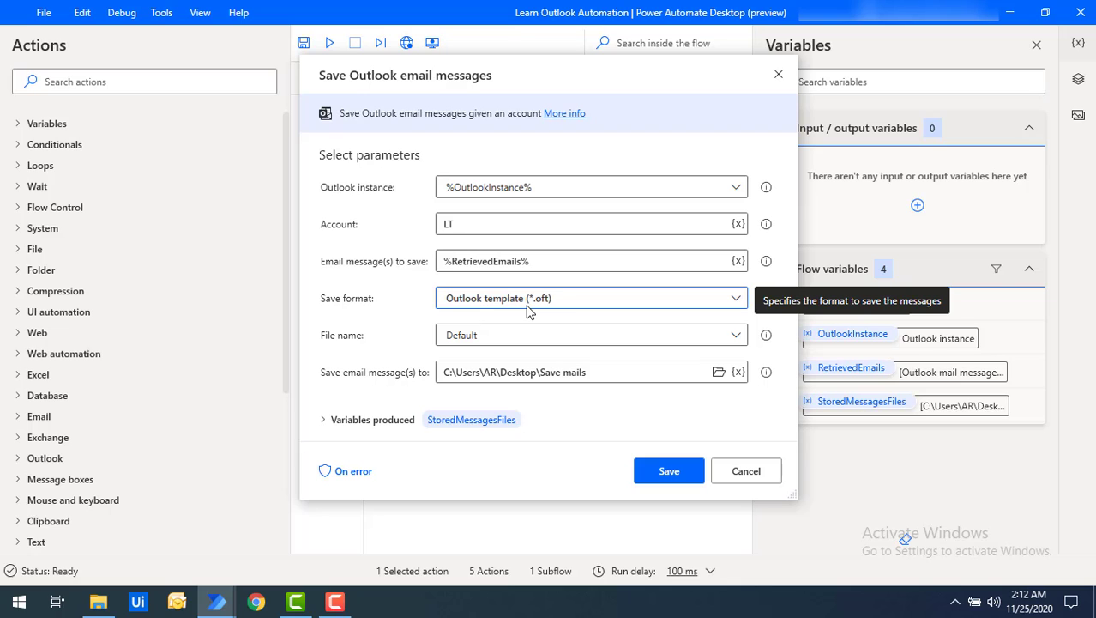
pyautogui.click(663, 475)
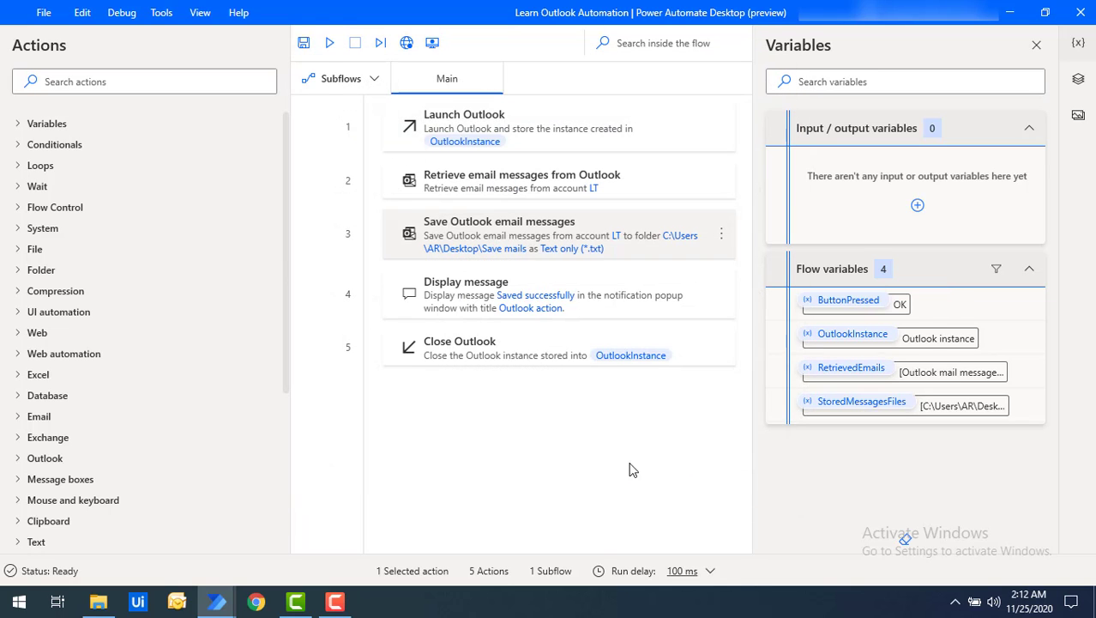
# Rerun the flow and open the Incident 80811 template from the Save mails folder
pyautogui.click(330, 47)
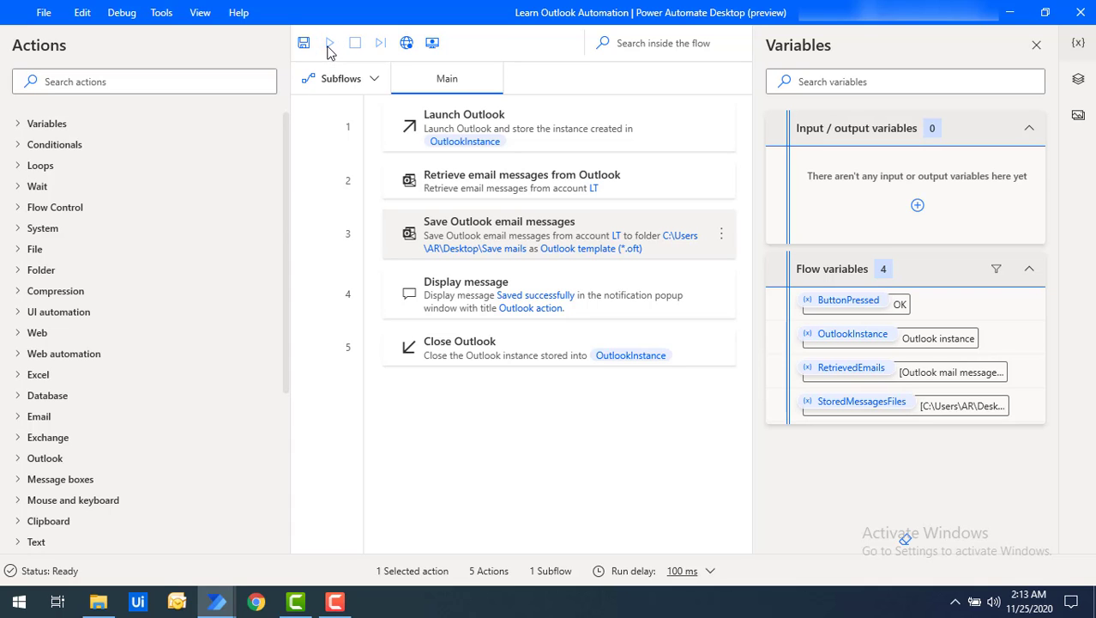
pyautogui.click(97, 607)
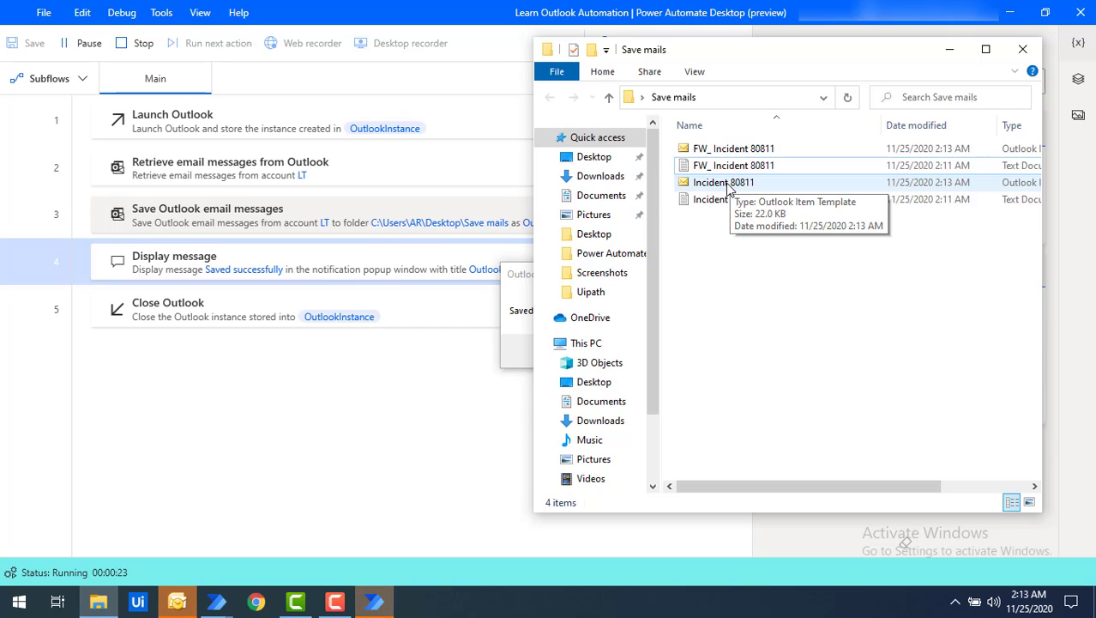
pyautogui.click(727, 184)
pyautogui.doubleClick(727, 187)
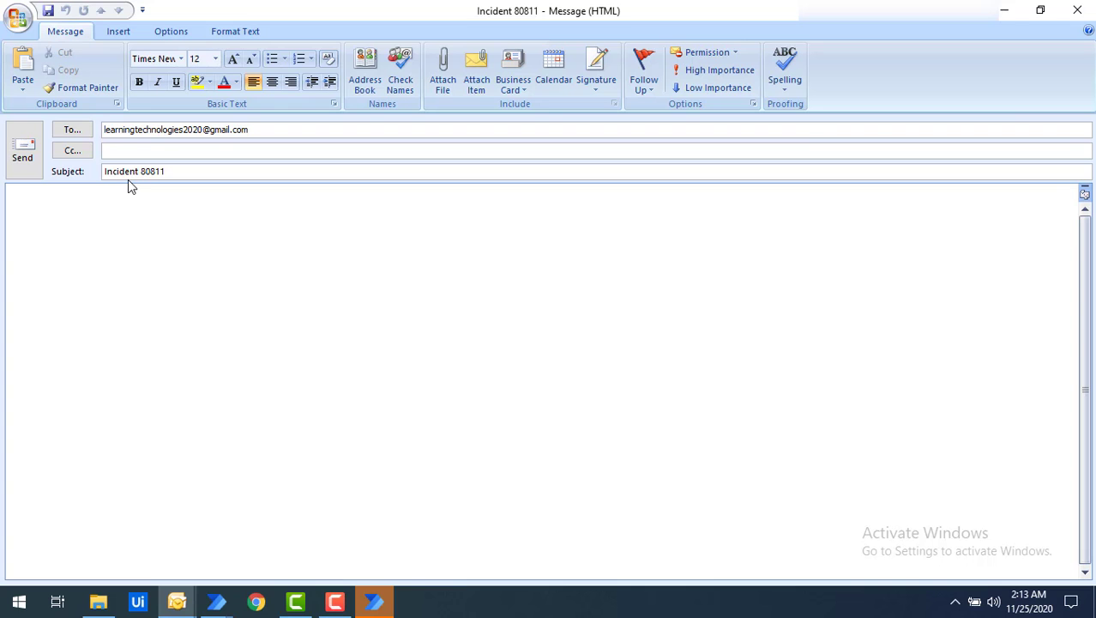
# Close the Incident 80811 message, acknowledge the Saved successfully box and close the folder
pyautogui.click(1079, 10)
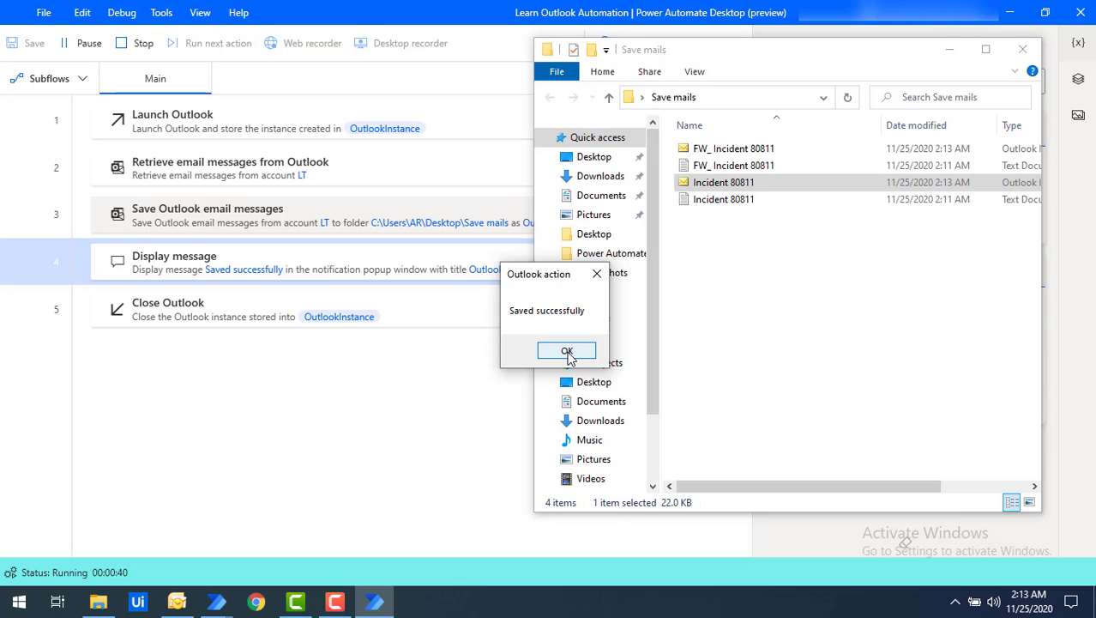
pyautogui.click(567, 353)
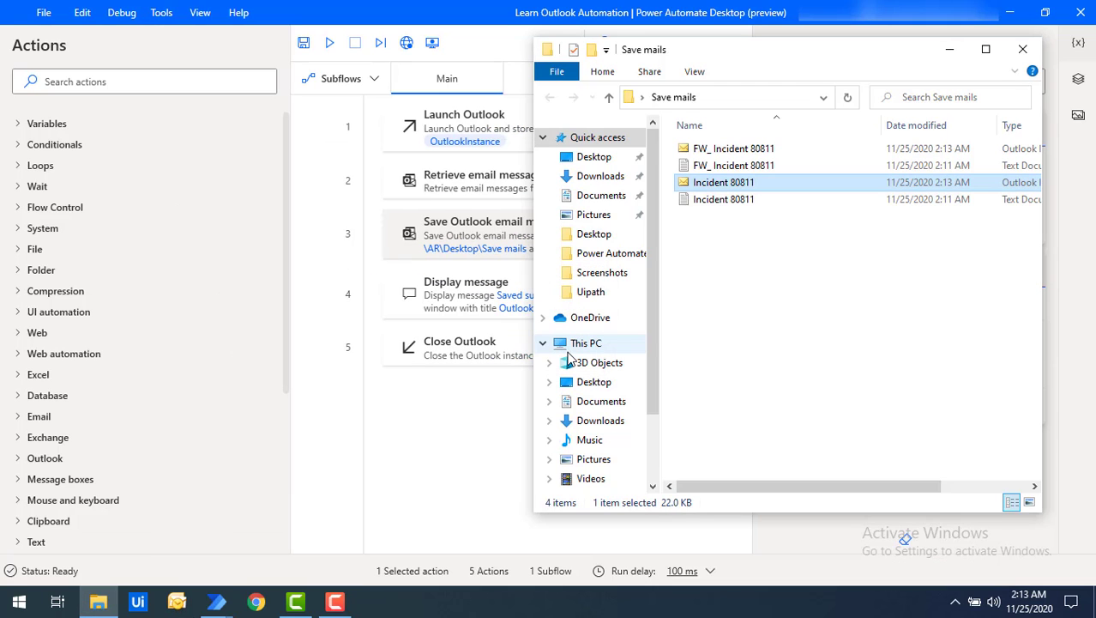
pyautogui.click(450, 441)
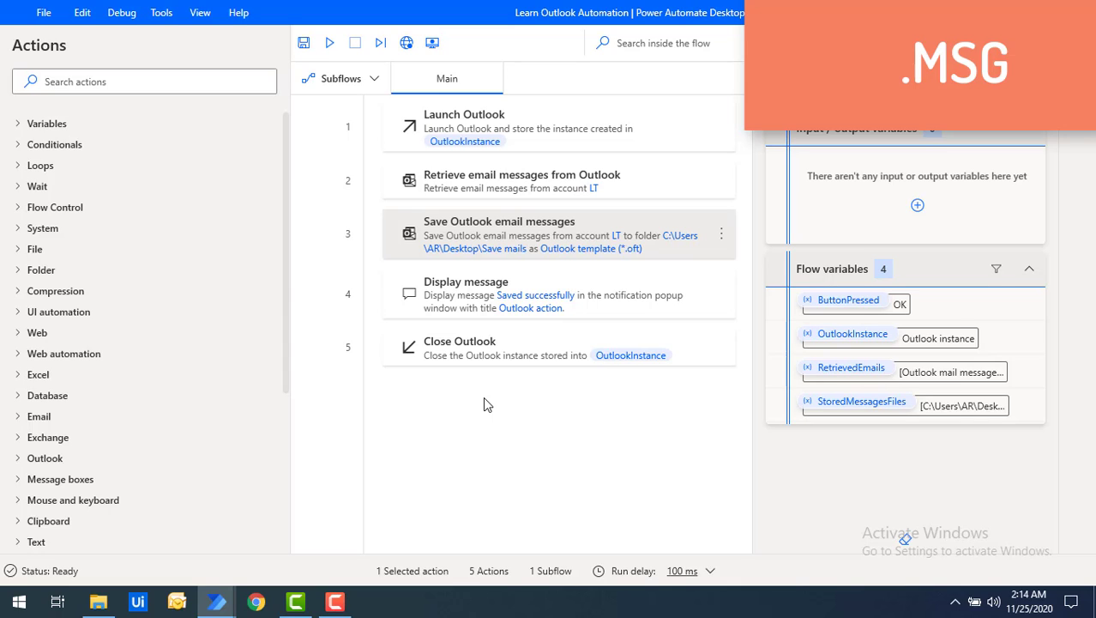
# Switch step 3 to Outlook message format (*.msg) with the custom file name 'Incident emails'
pyautogui.doubleClick(576, 246)
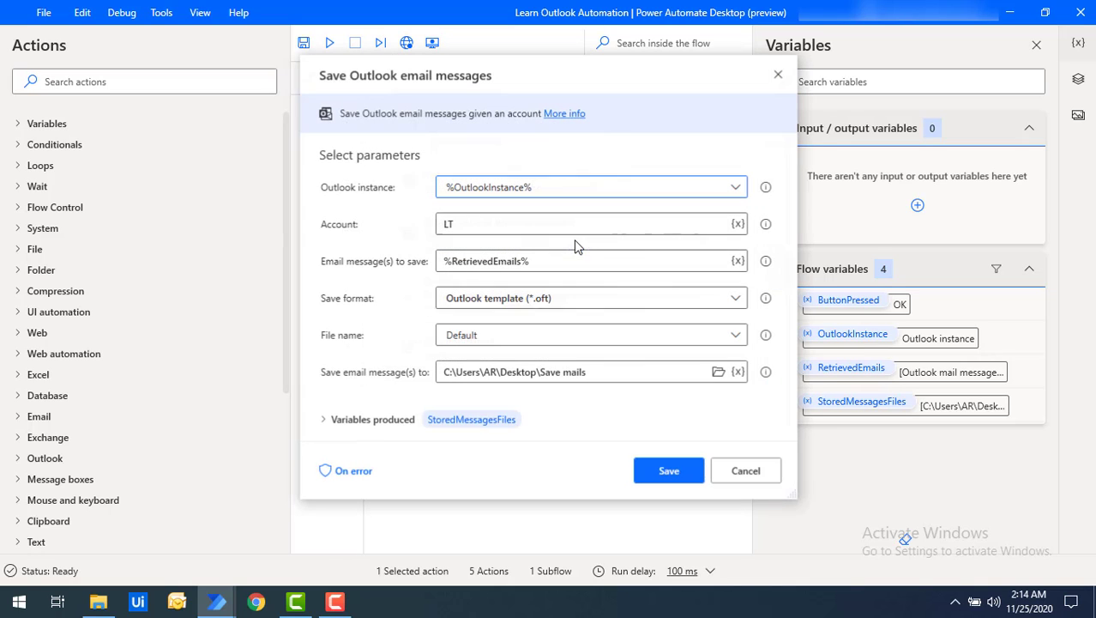
pyautogui.click(506, 305)
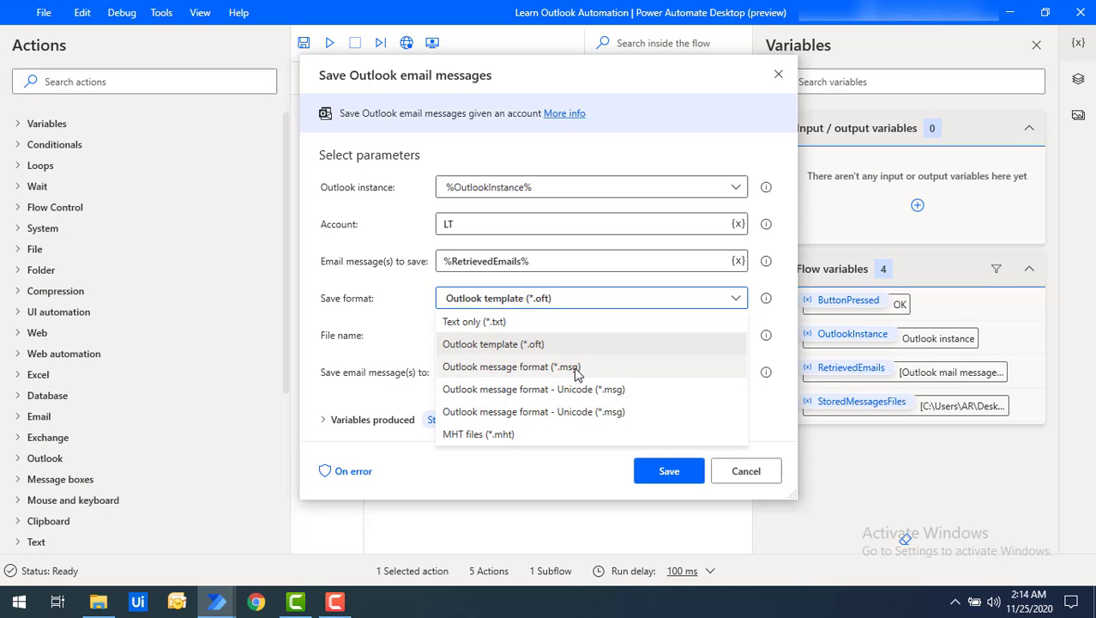
pyautogui.click(576, 367)
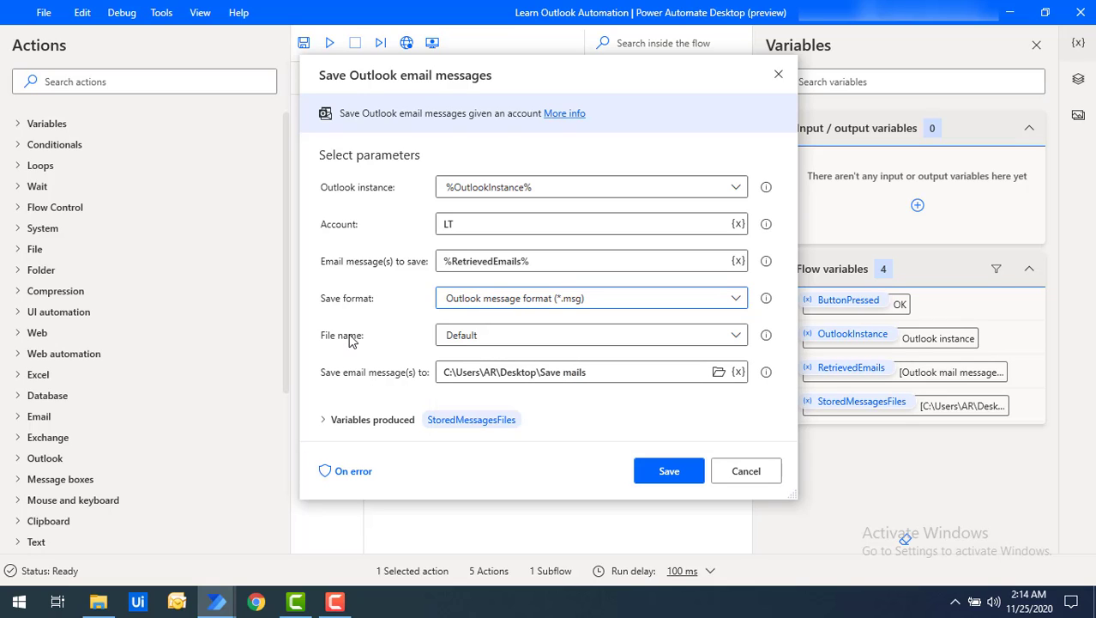
pyautogui.click(459, 339)
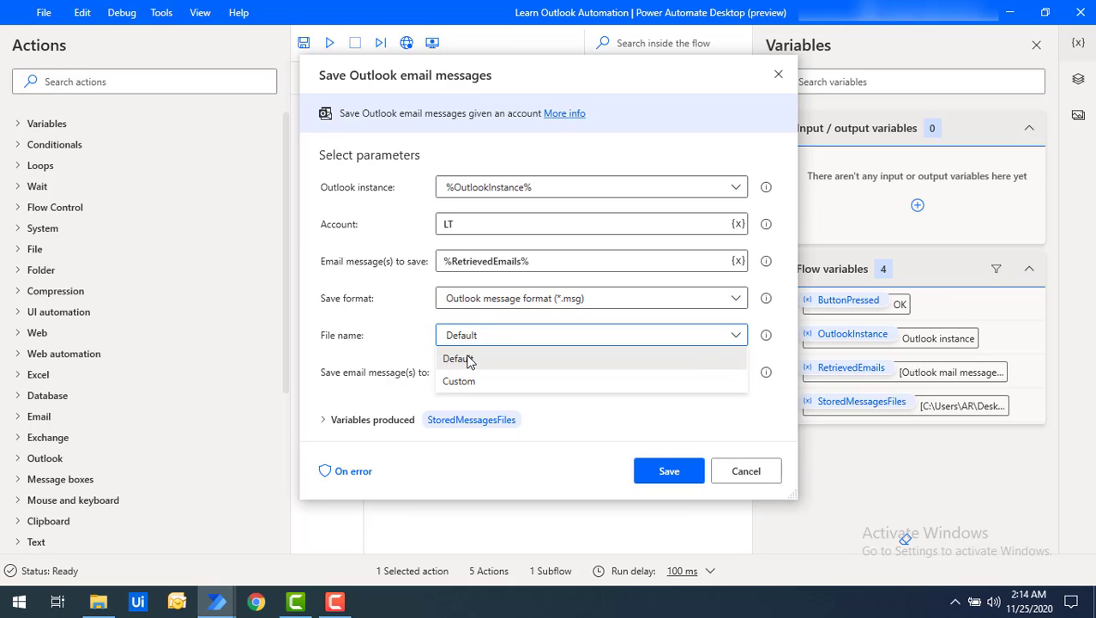
pyautogui.click(466, 382)
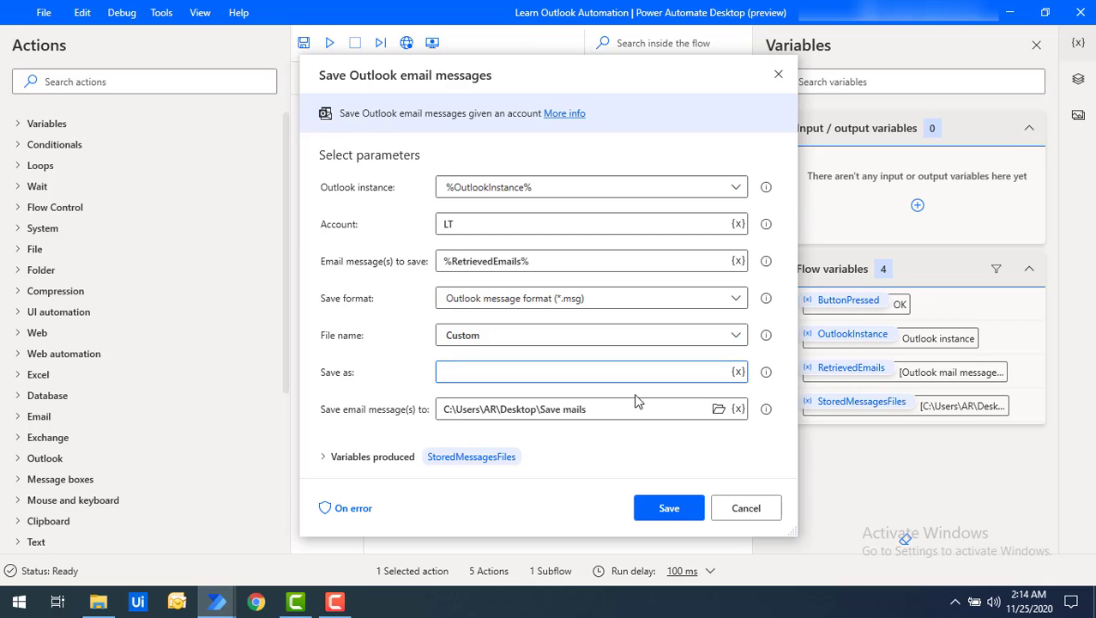
pyautogui.write('Incident emails')
pyautogui.click(668, 509)
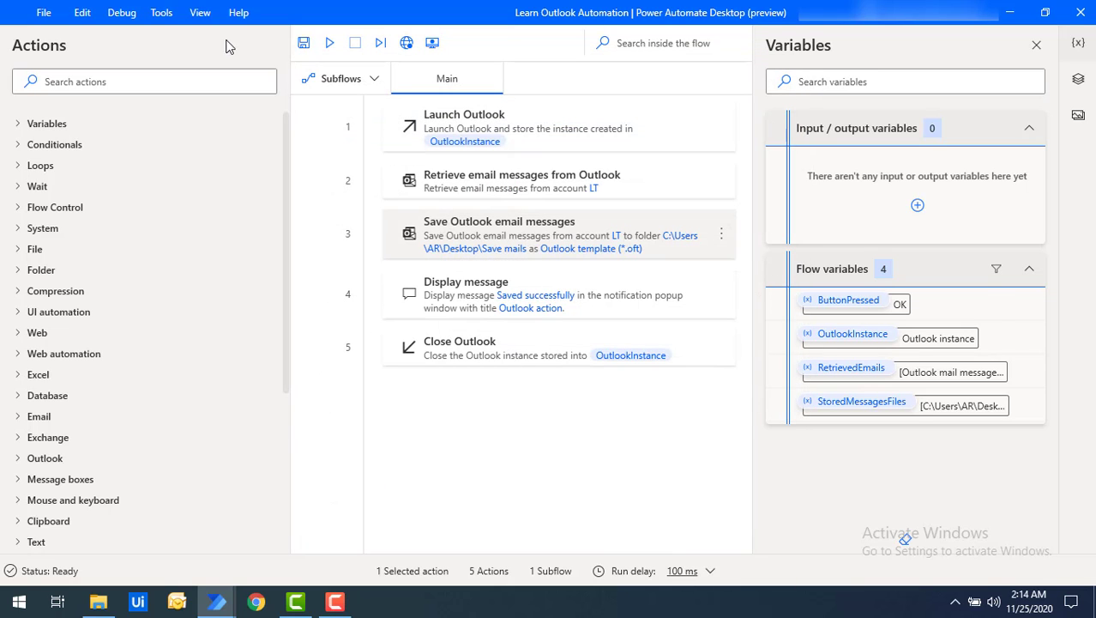
# Run the flow, check Incident emails and Incident emails (2) in Save mails, then acknowledge the confirmation
pyautogui.click(331, 49)
pyautogui.click(98, 601)
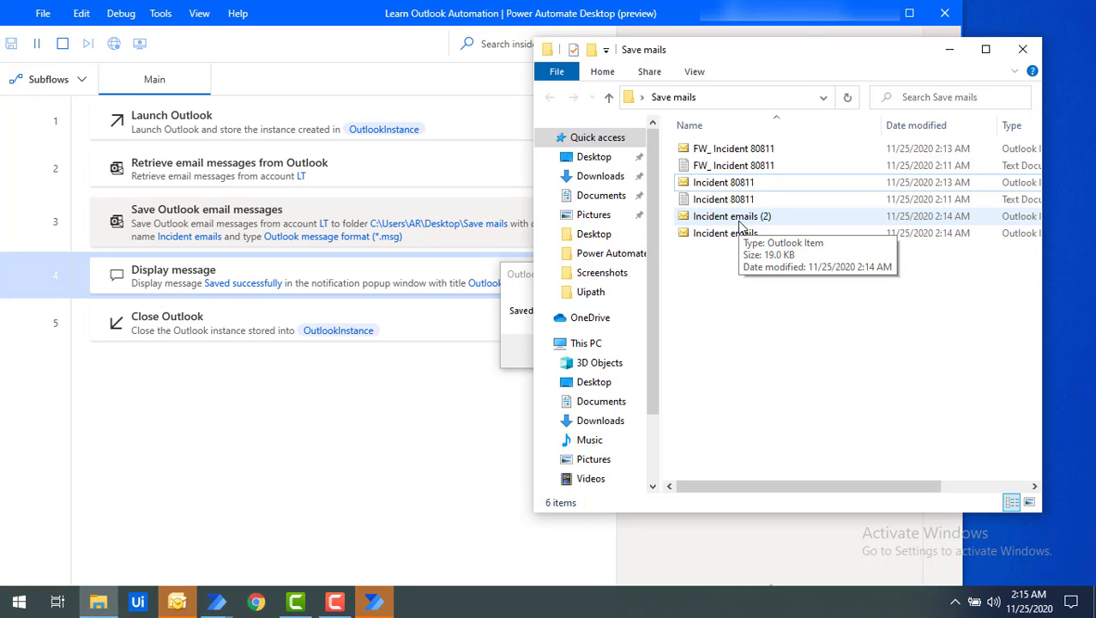
pyautogui.click(515, 290)
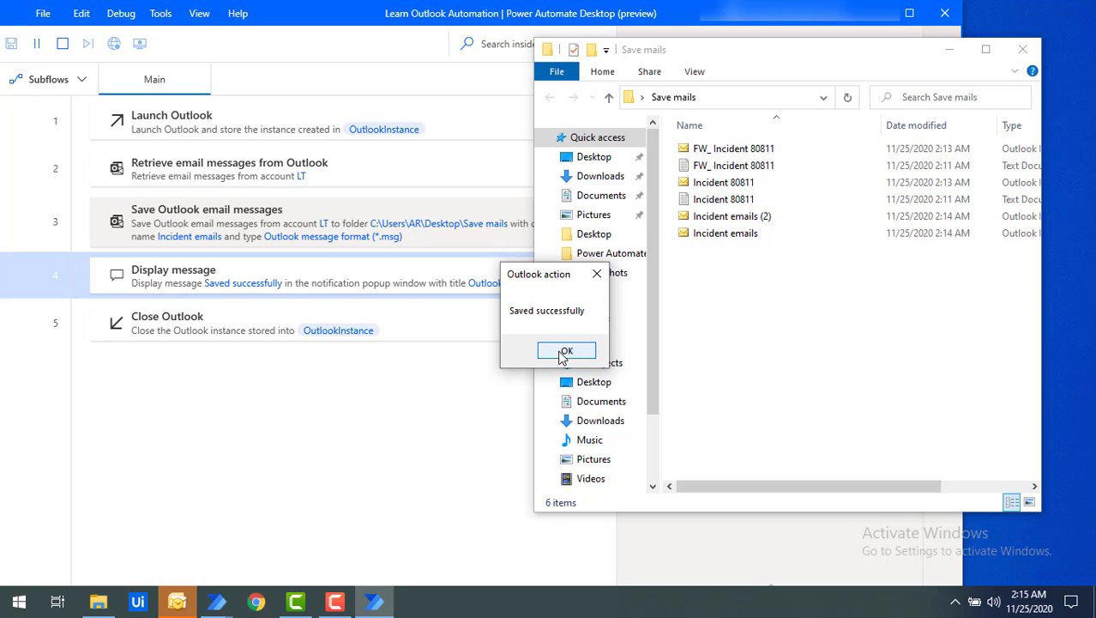
pyautogui.click(565, 351)
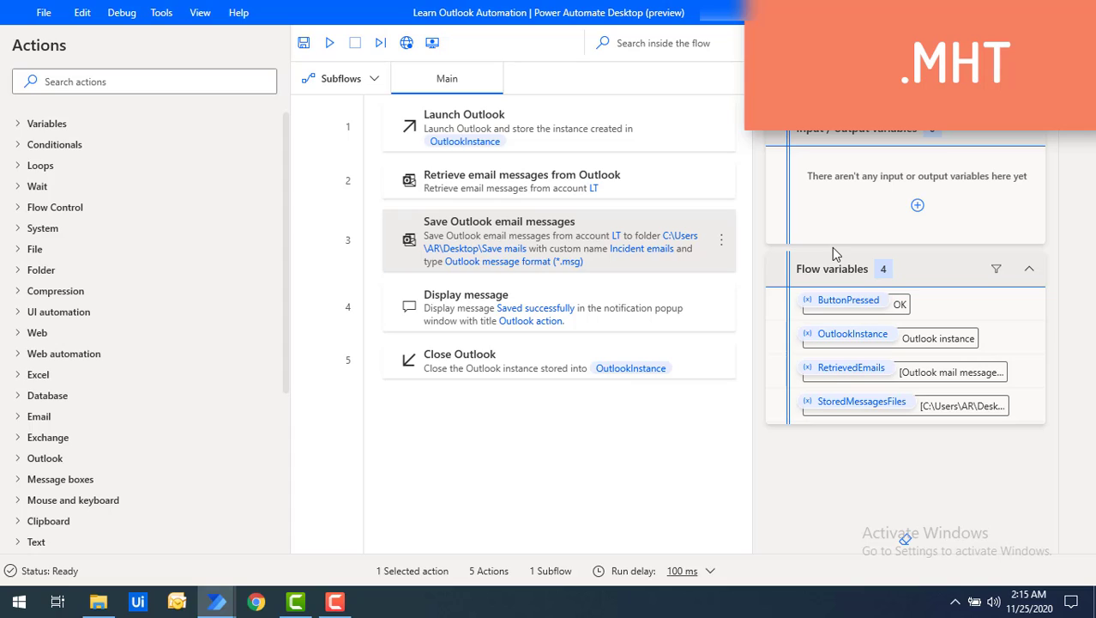
# Change step 3 to save as MHT files (*.mht) with Default file names
pyautogui.doubleClick(501, 242)
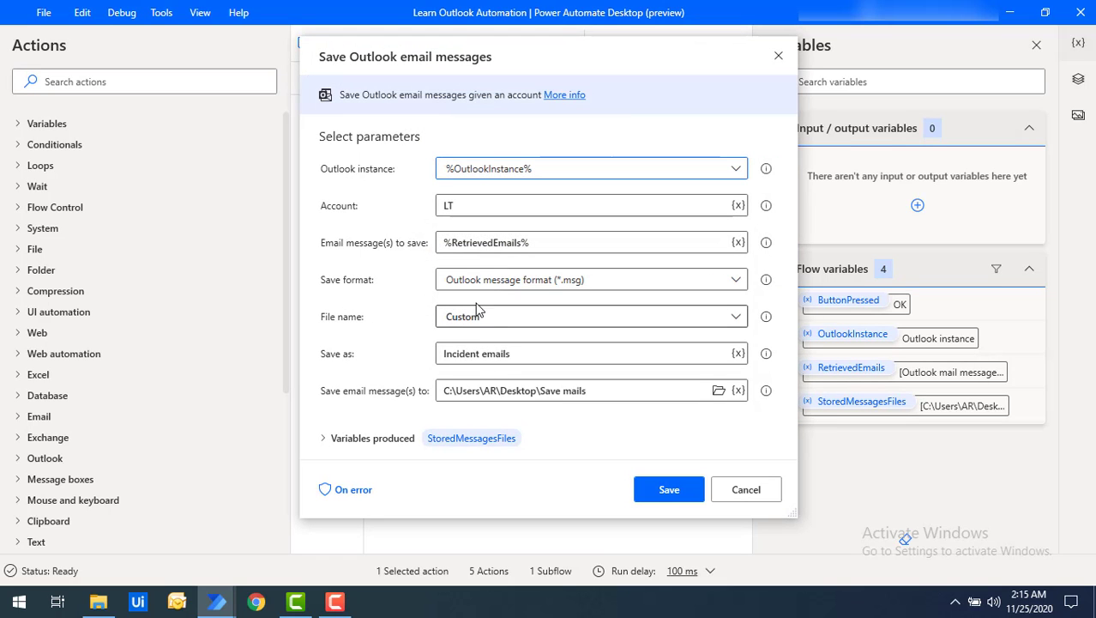
pyautogui.click(491, 283)
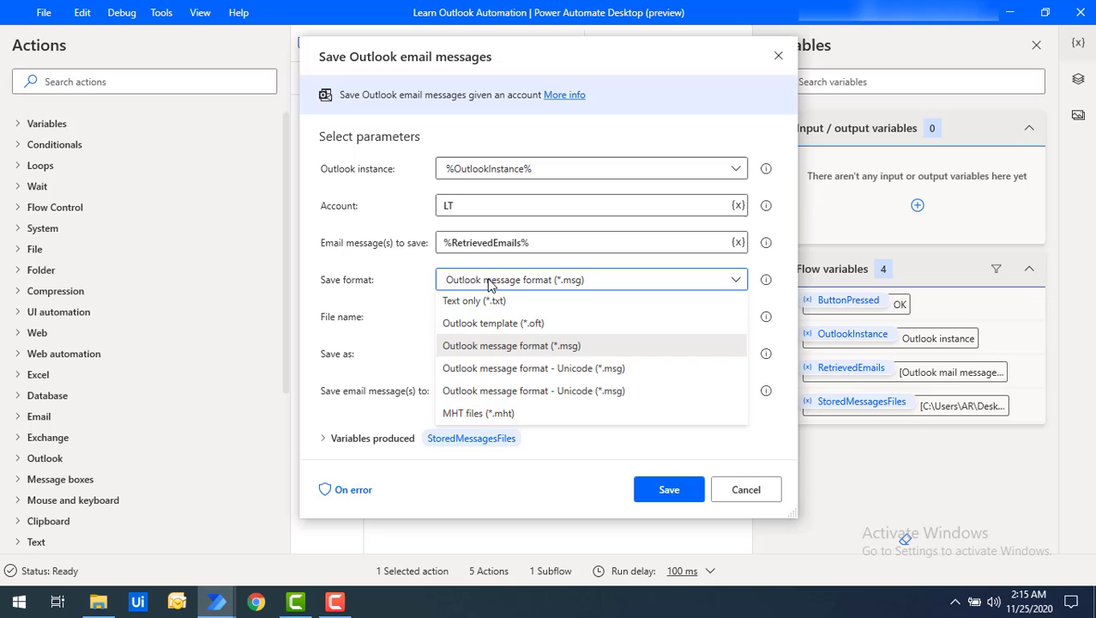
pyautogui.click(470, 414)
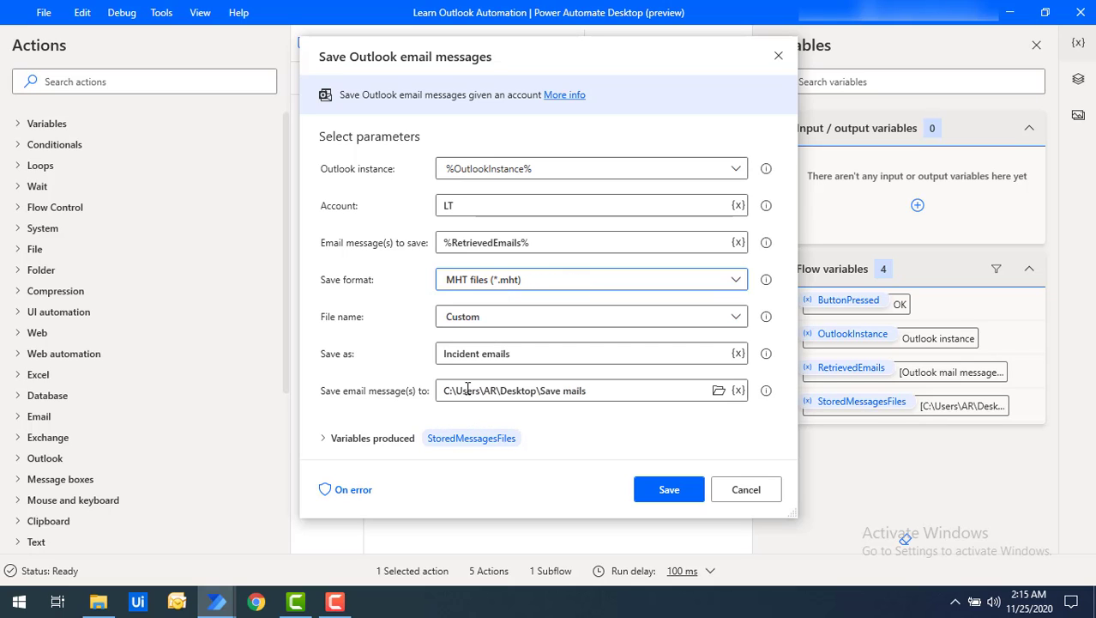
pyautogui.click(474, 317)
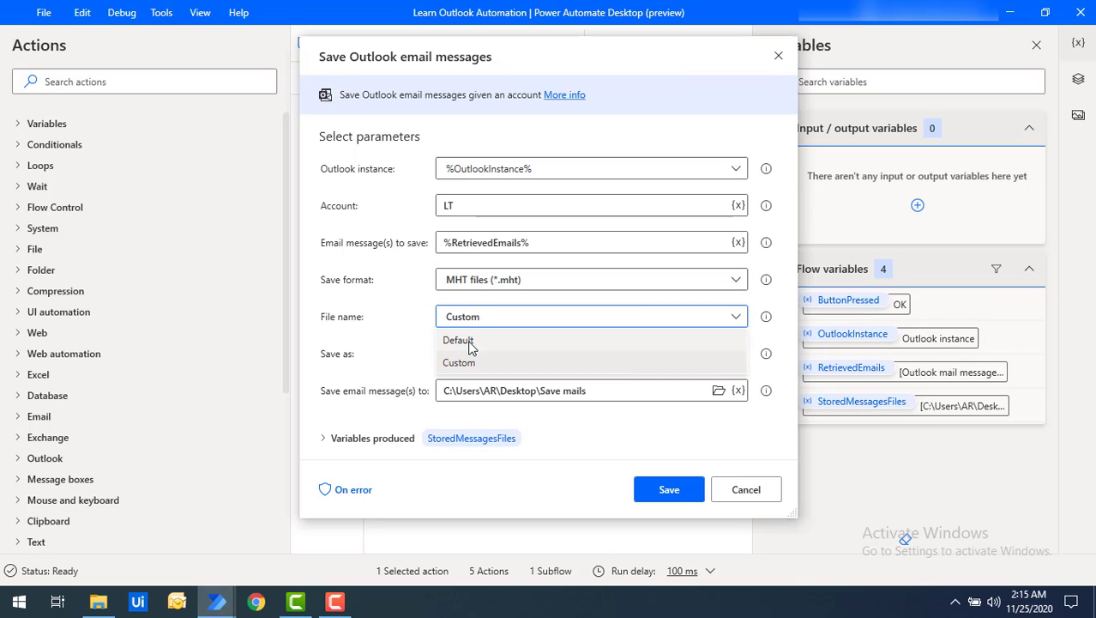
pyautogui.click(468, 341)
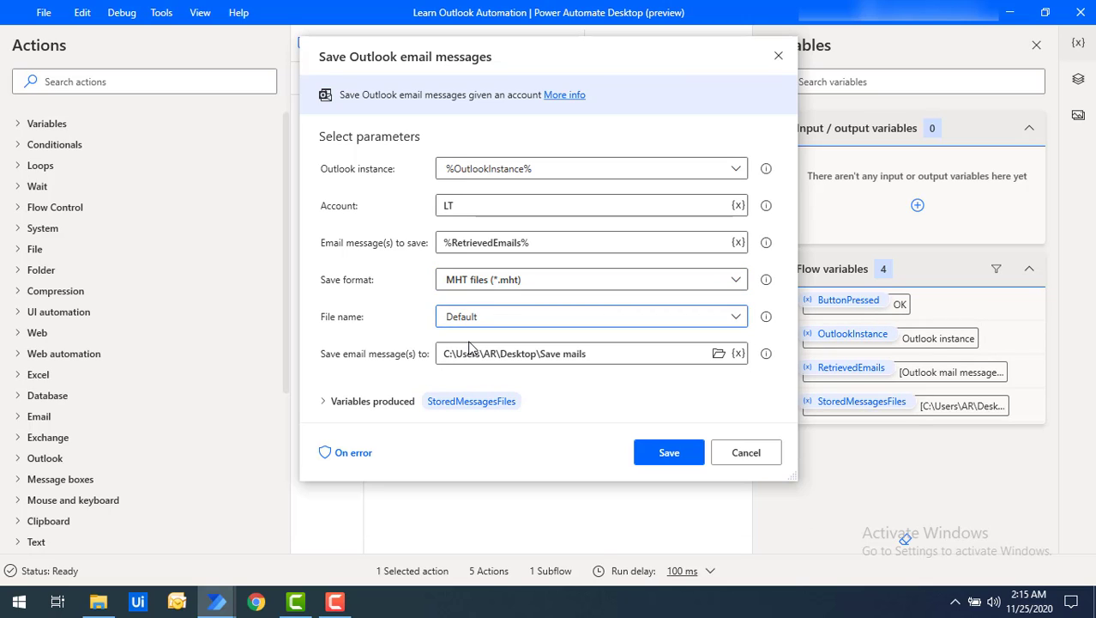
pyautogui.click(669, 455)
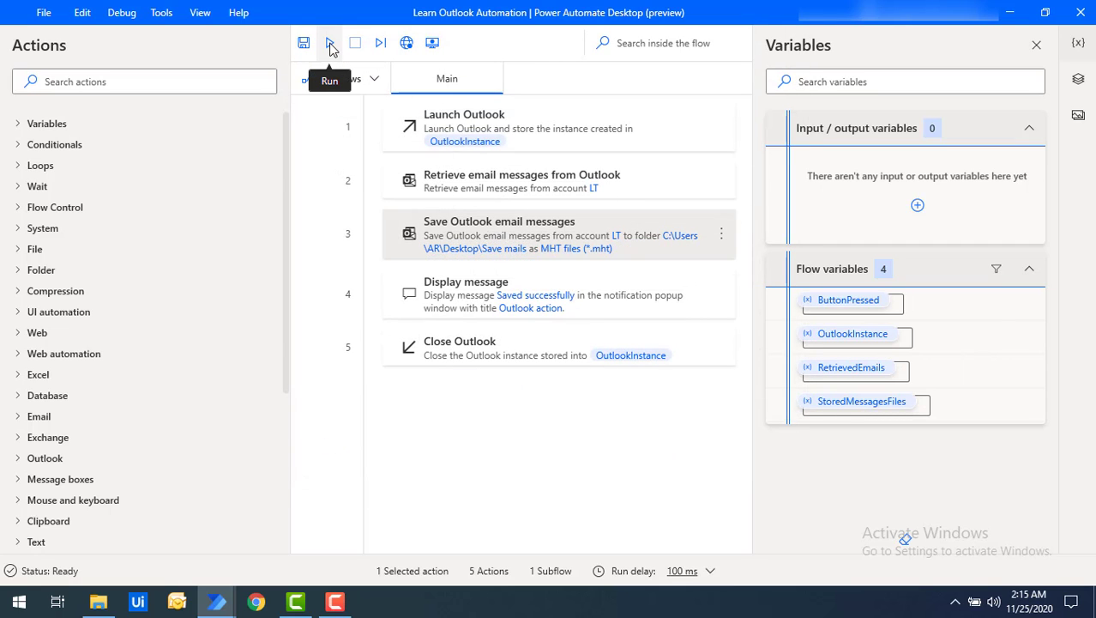
# Run the flow and select the new FW_ Incident 80811 and Incident 80811 MHTML files in Save mails
pyautogui.click(331, 45)
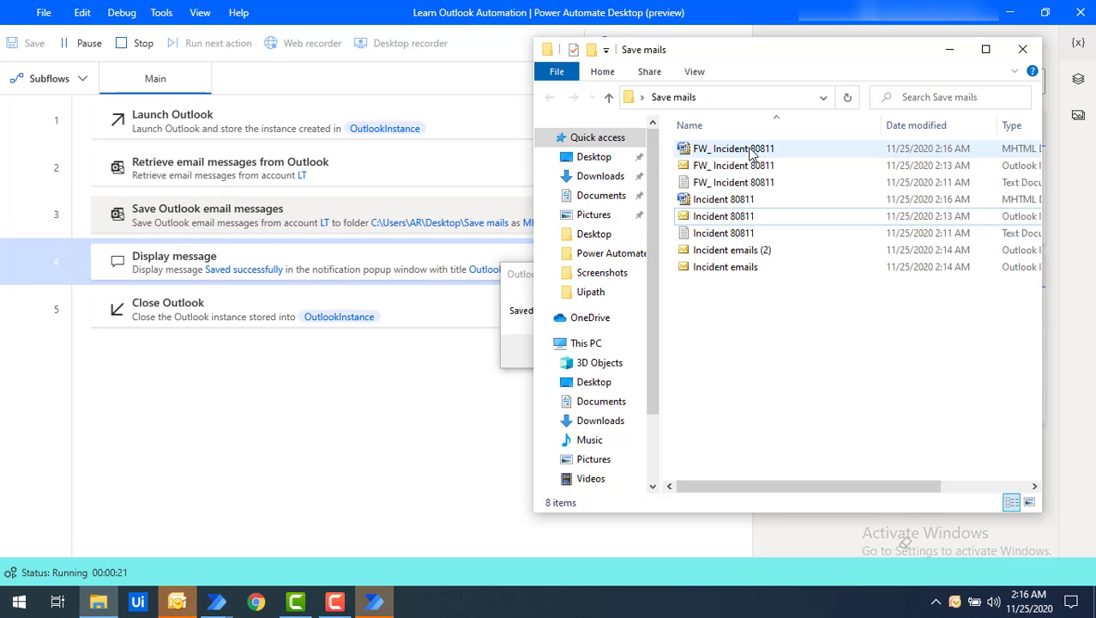
pyautogui.click(752, 152)
pyautogui.keyDown('ctrl'); pyautogui.click(741, 204); pyautogui.keyUp('ctrl')
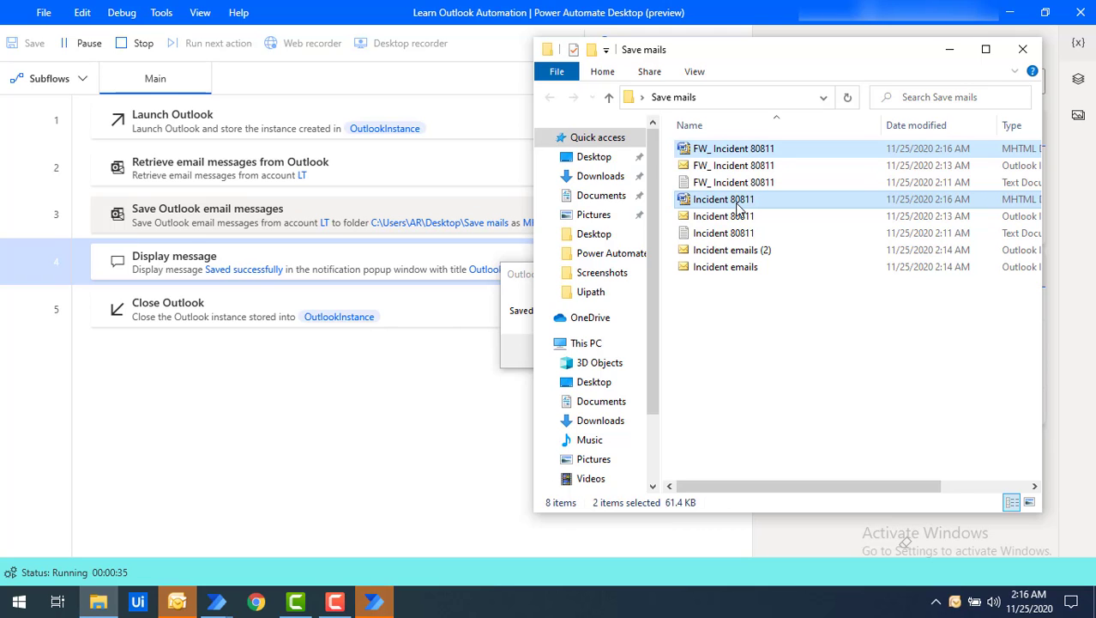
pyautogui.rightClick(738, 206)
# Open the selected Incident 80811 MHT file in Internet Explorer
pyautogui.click(798, 220)
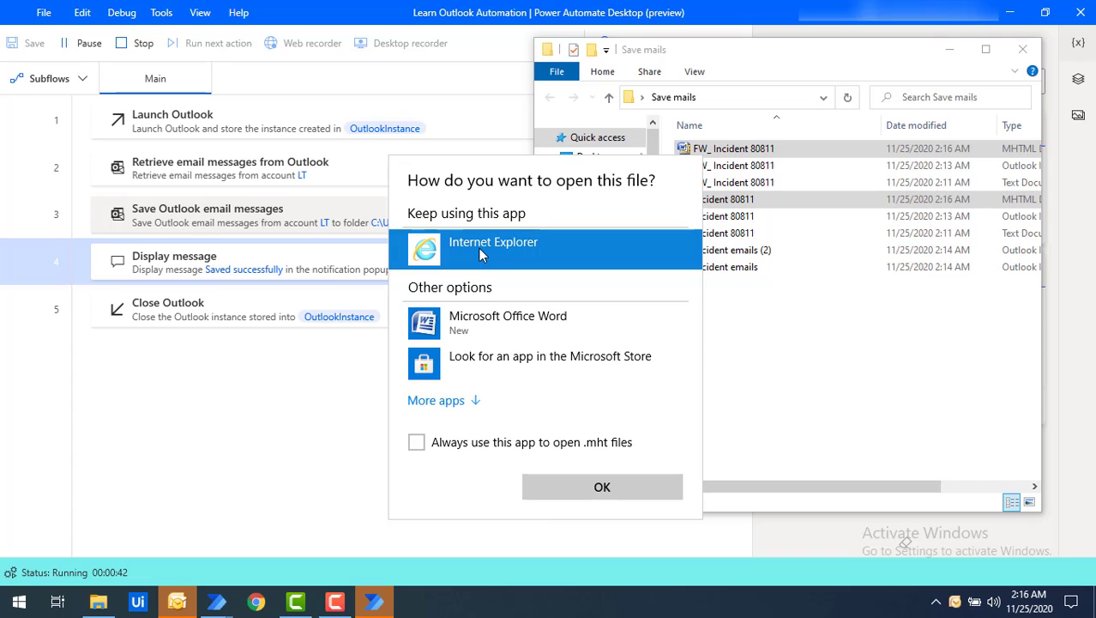
pyautogui.click(604, 488)
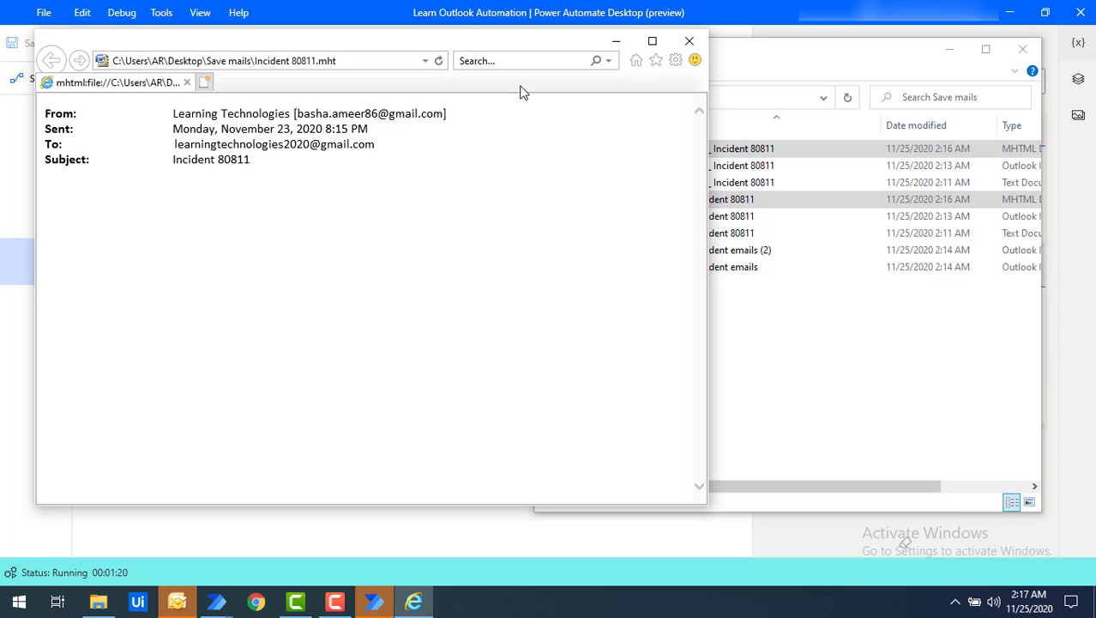
# Close Internet Explorer and acknowledge the Saved successfully message
pyautogui.click(692, 43)
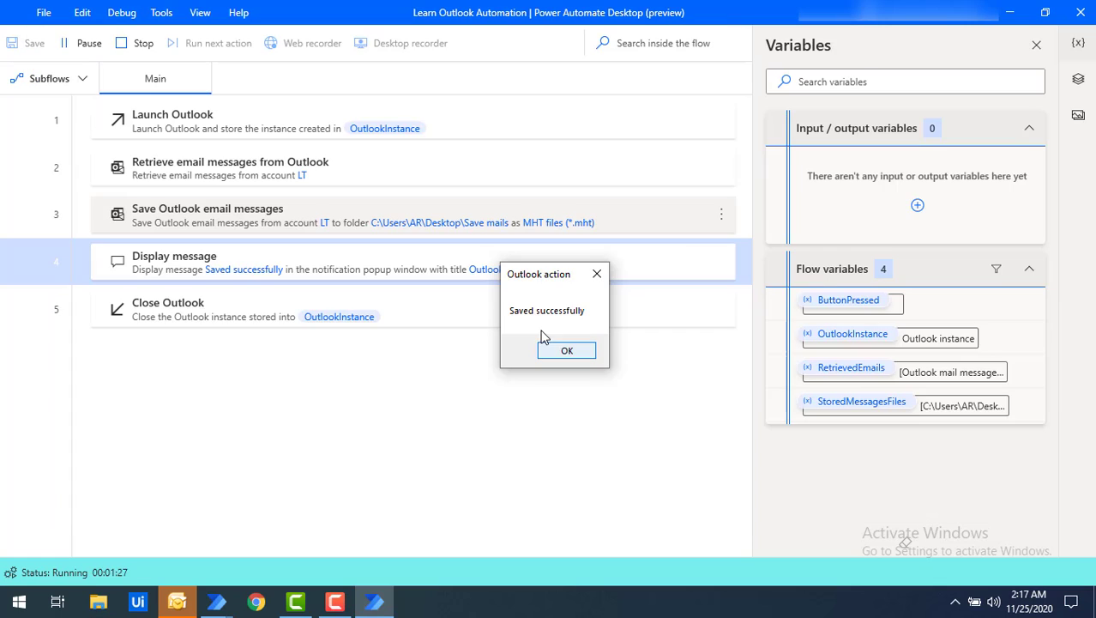
pyautogui.click(560, 350)
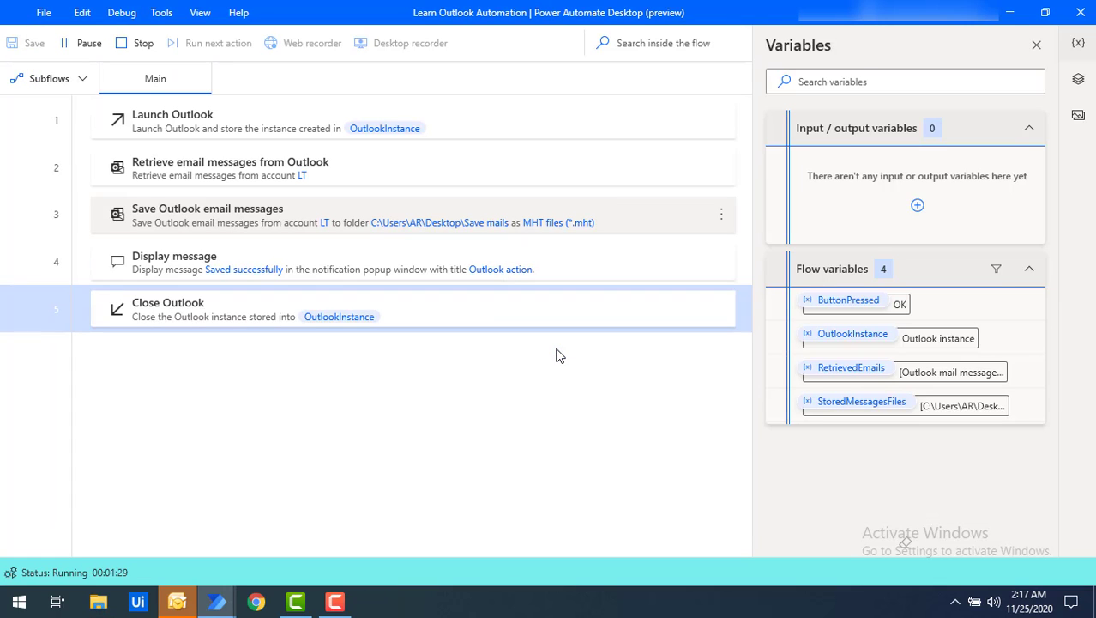